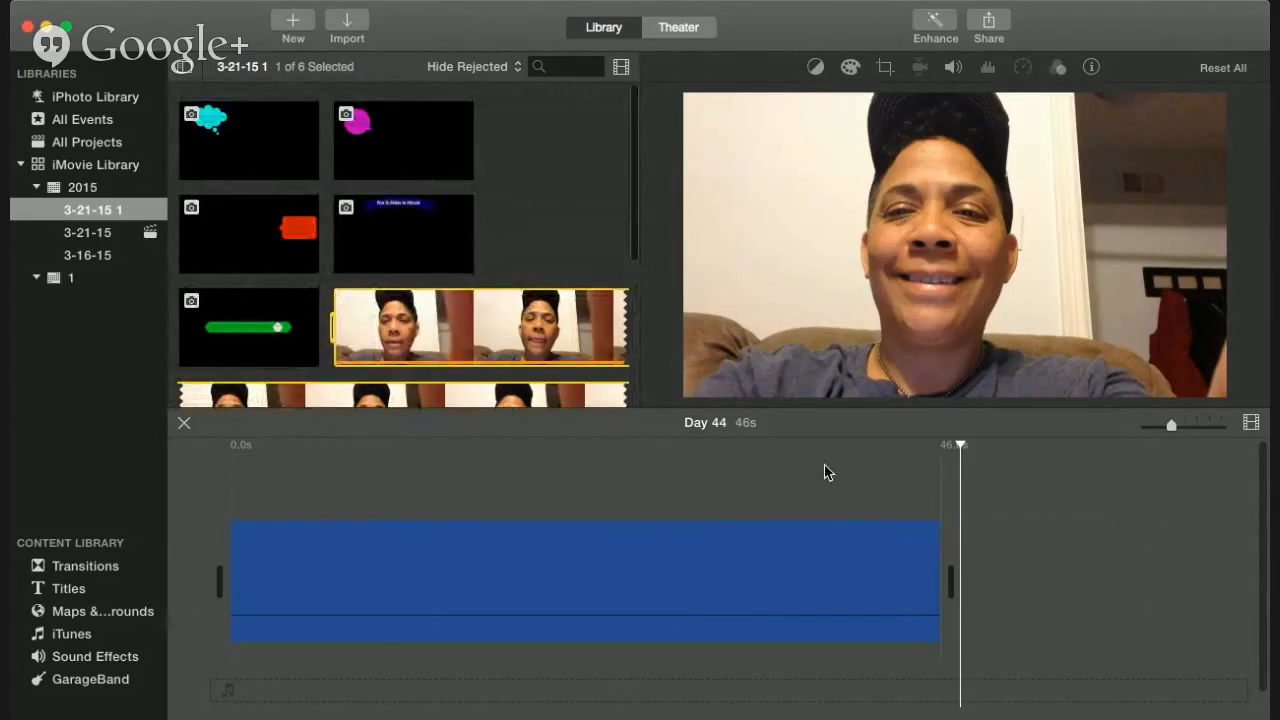
Enlarge the Day 44 timeline and lower the main video clip's audio volume all the way down
click(975, 493)
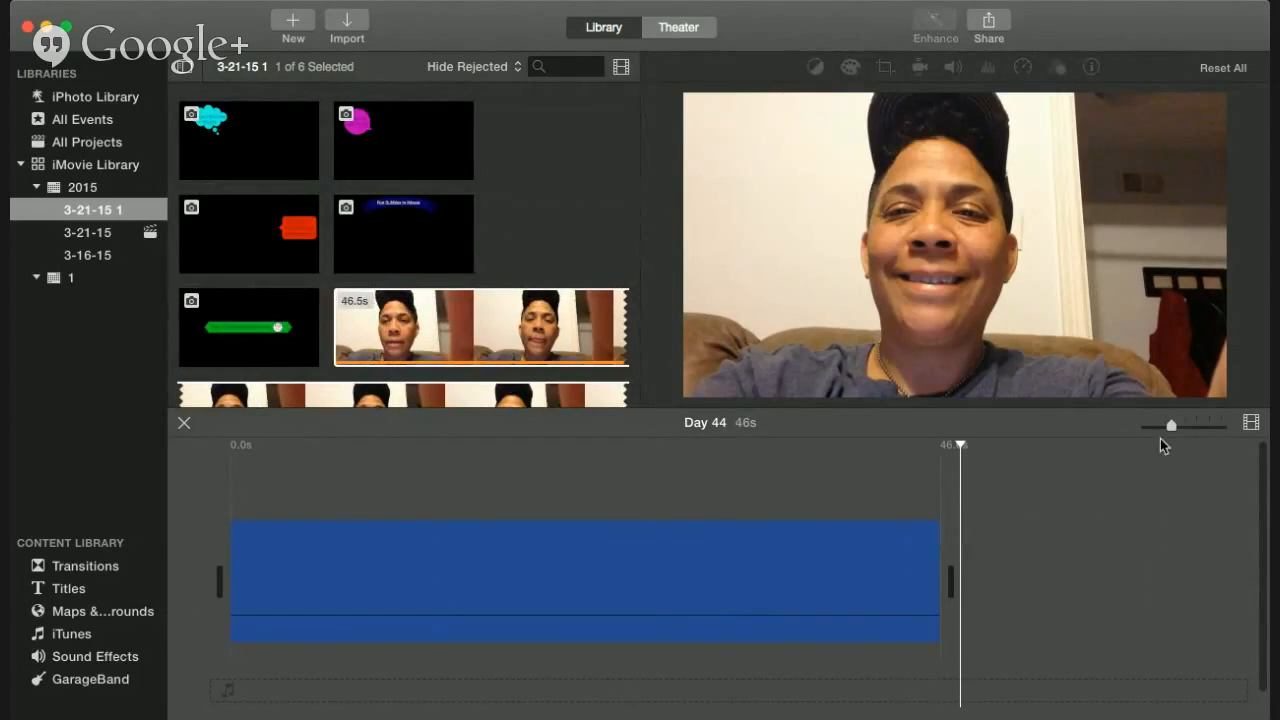
drag(1173, 427, 1200, 432)
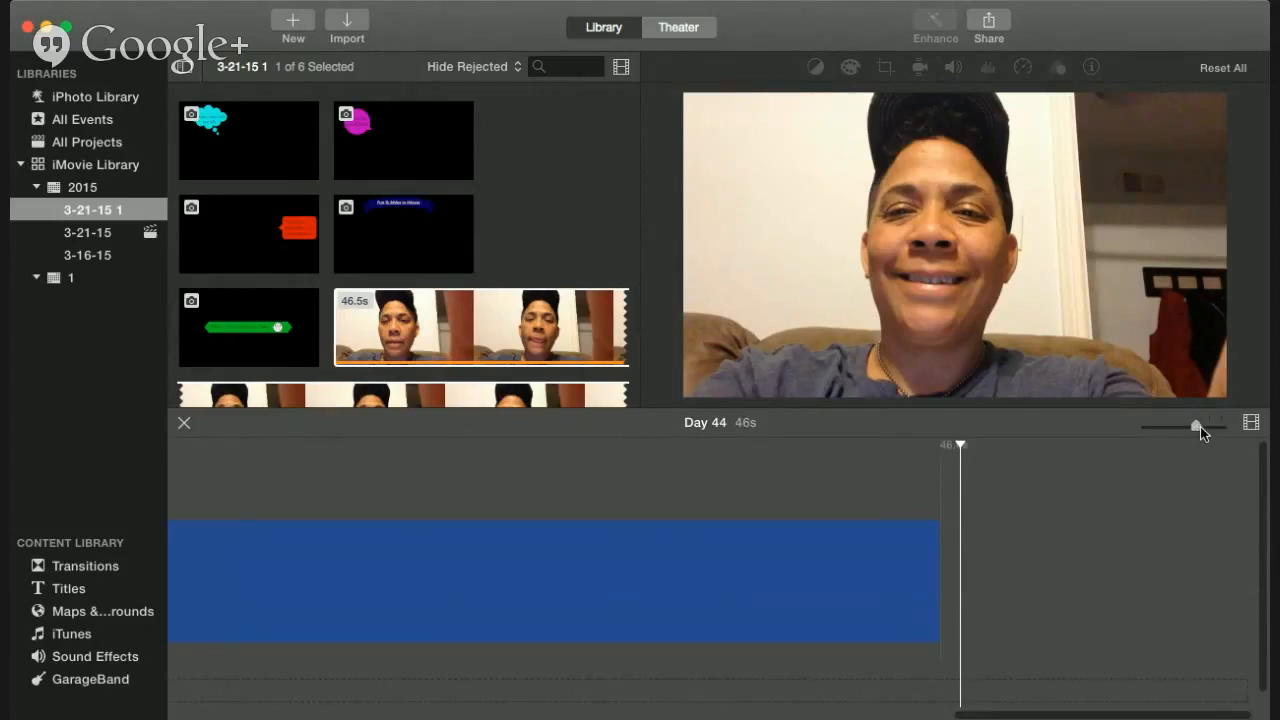
scroll(399, 588, left, 5)
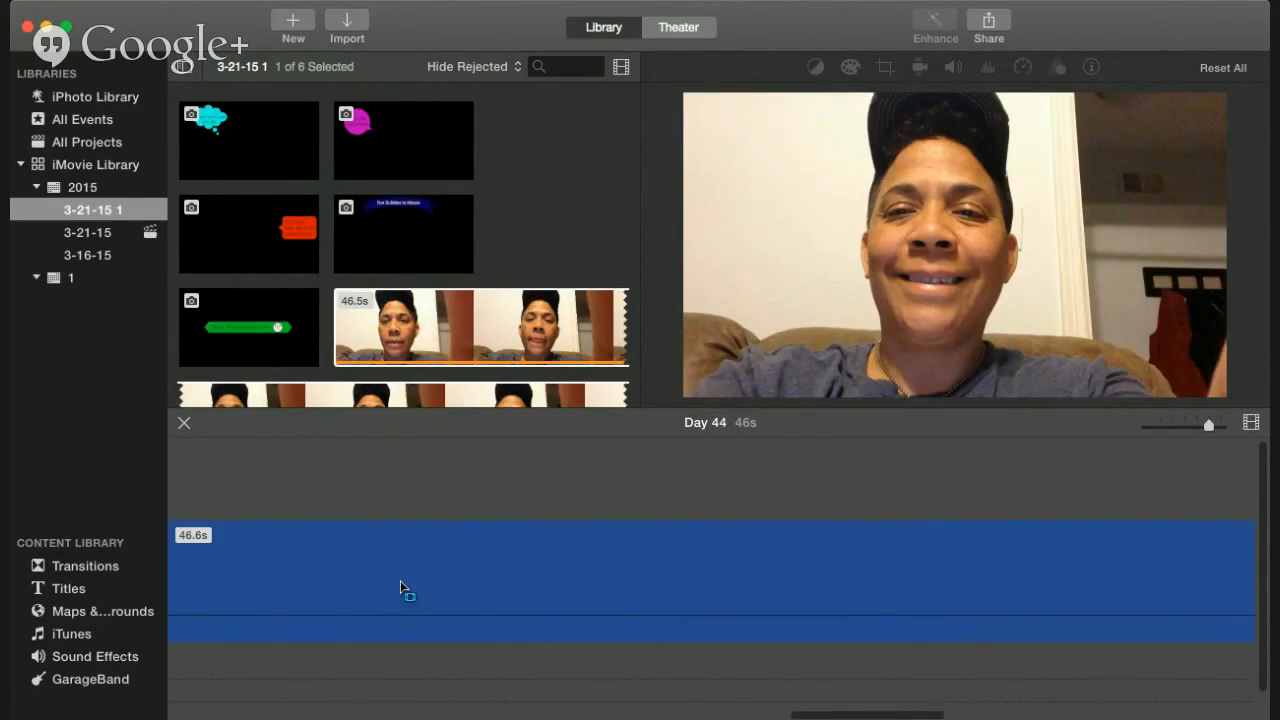
scroll(418, 583, left, 3)
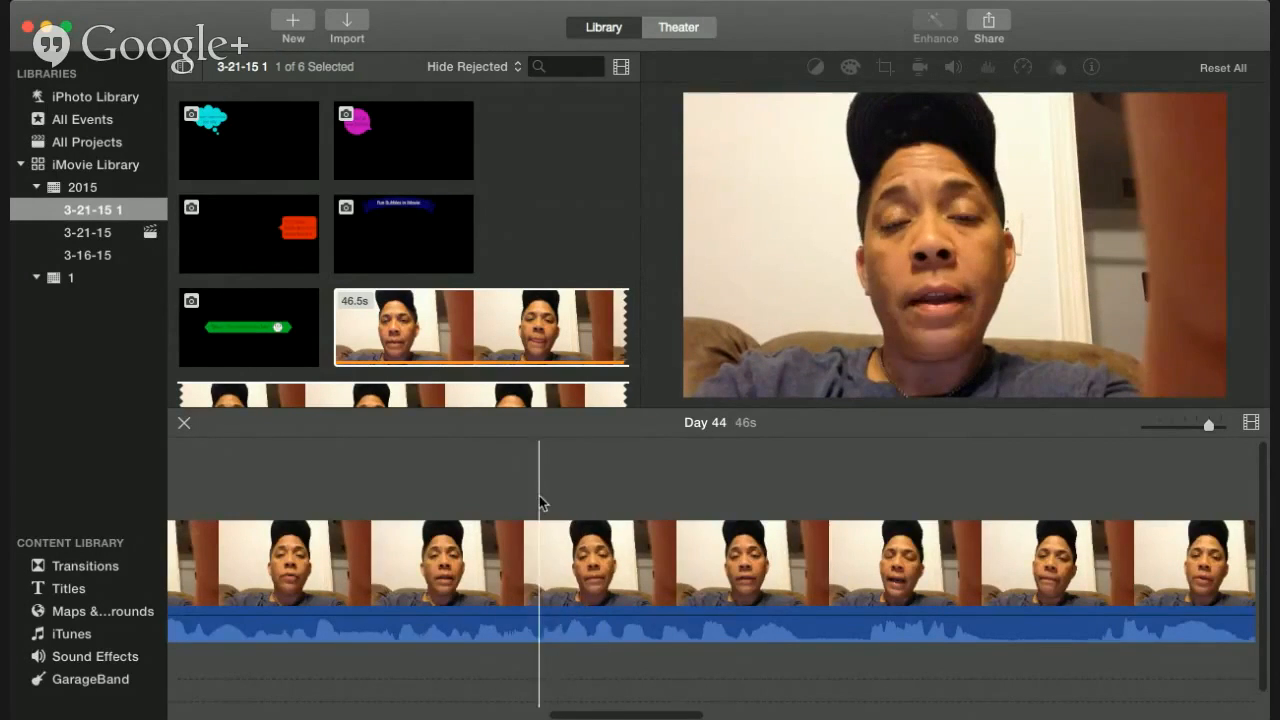
scroll(536, 492, left, 1)
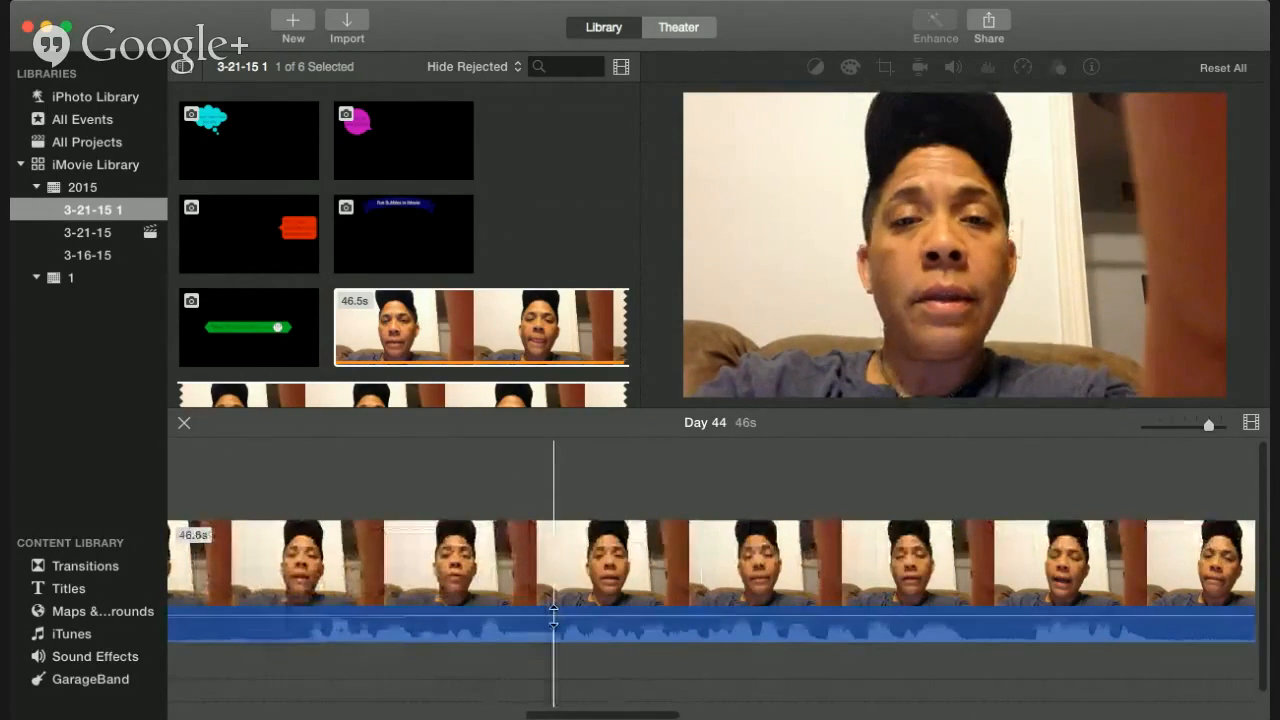
drag(553, 615, 557, 666)
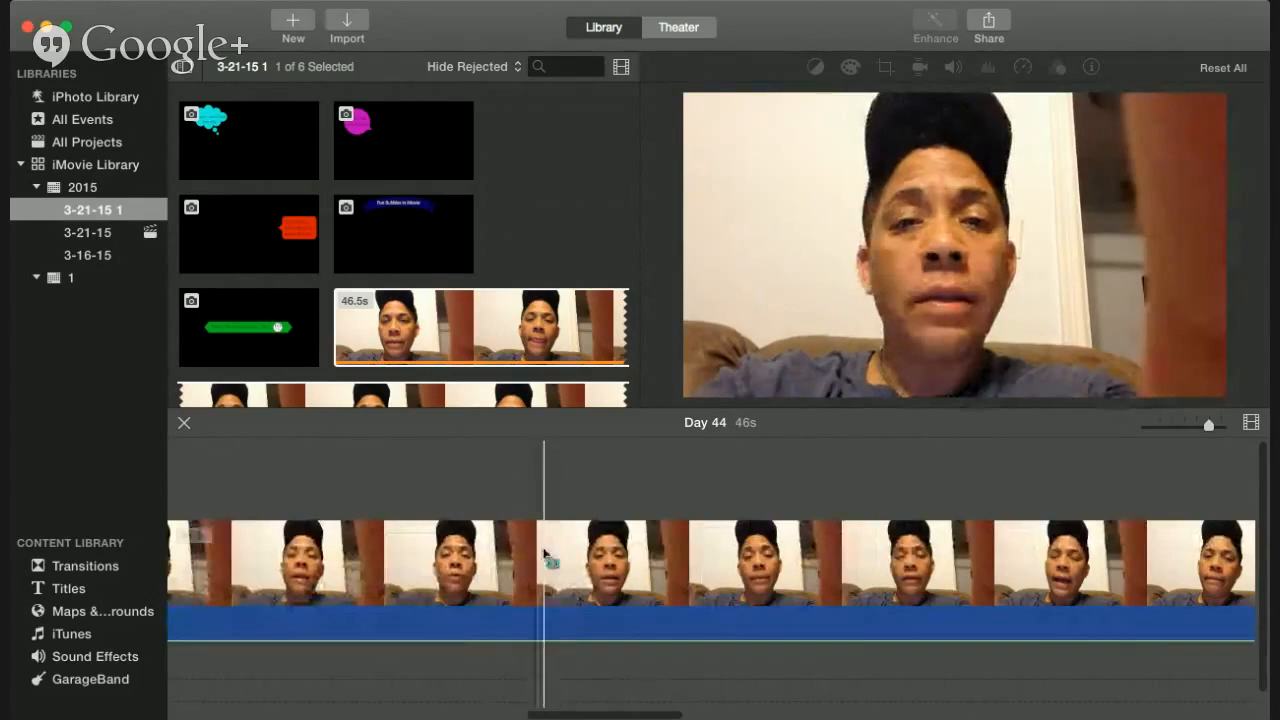
Add the cyan "I hope I don't look too silly" thought bubble to the project and place it as an overlay above the main clip
scroll(545, 446, left, 8)
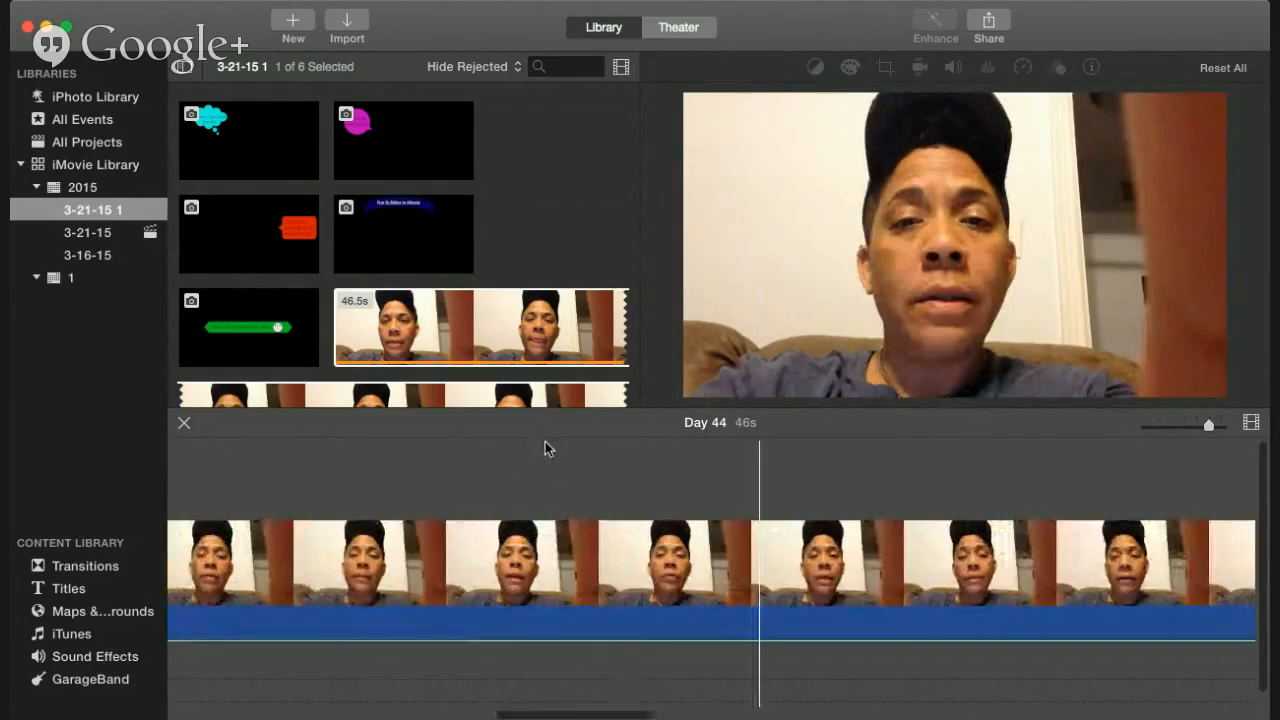
click(238, 149)
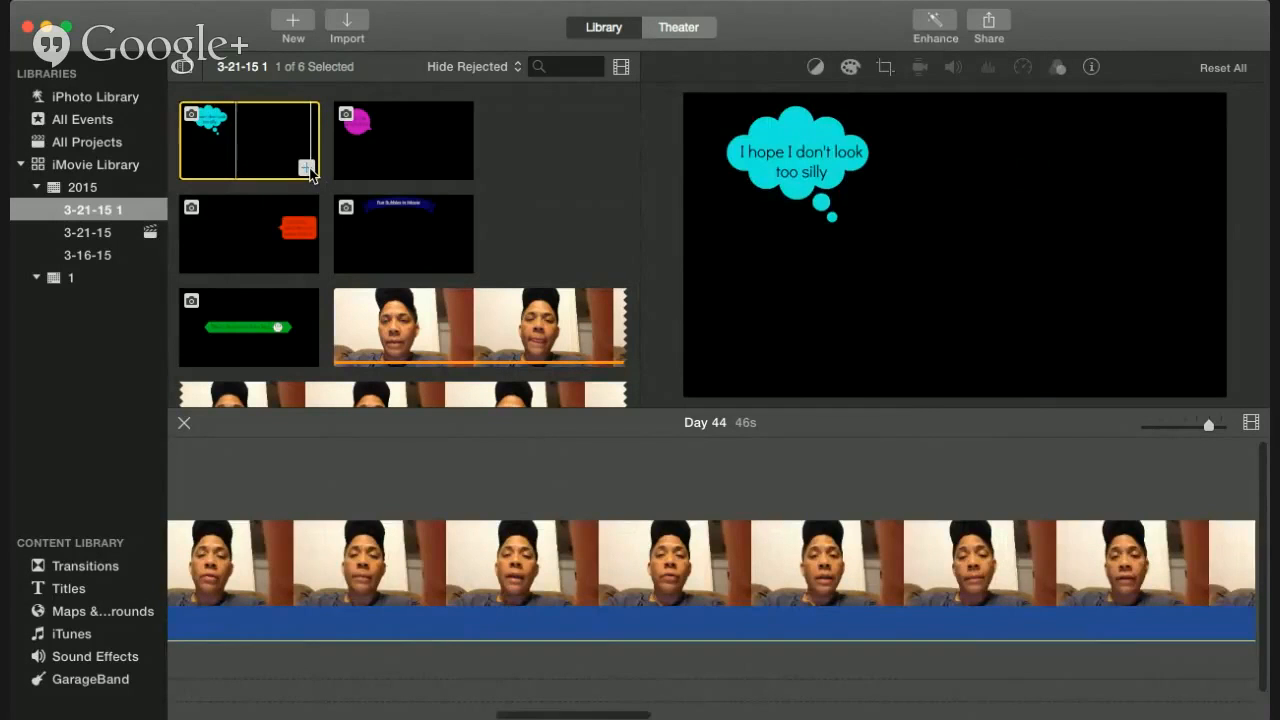
click(307, 167)
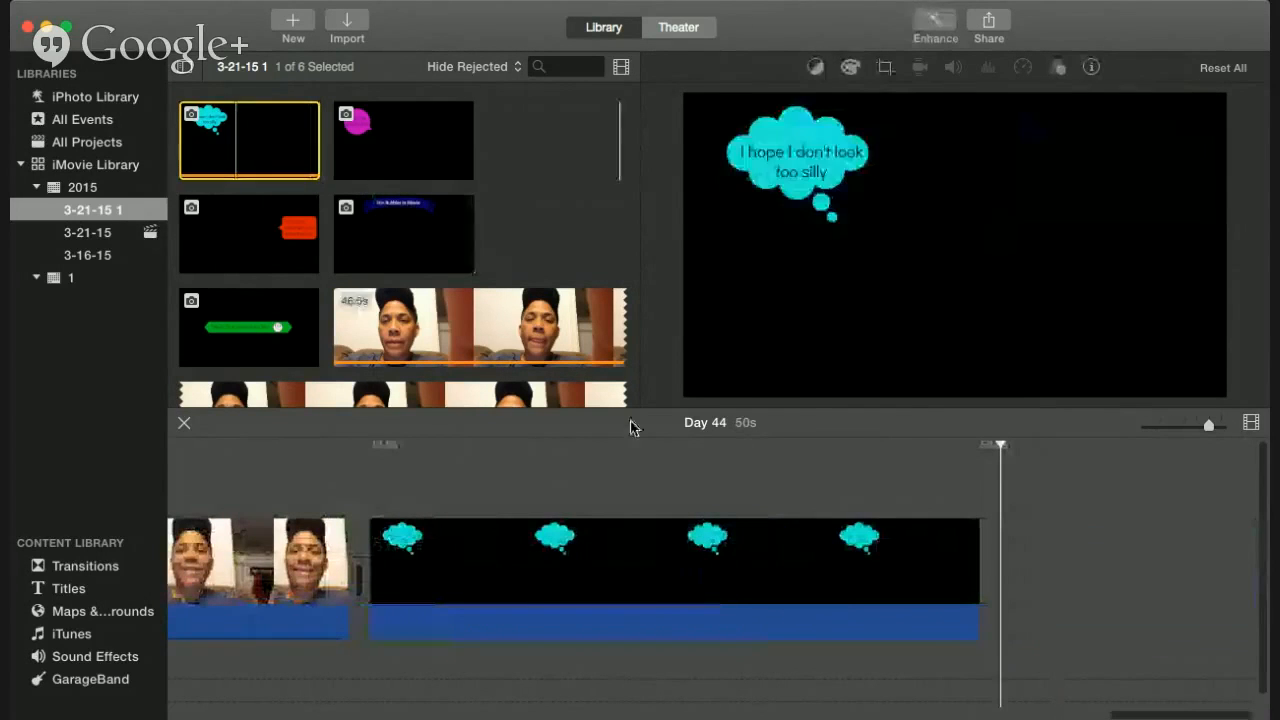
click(847, 572)
click(1010, 580)
drag(1022, 562, 571, 671)
drag(680, 614, 534, 489)
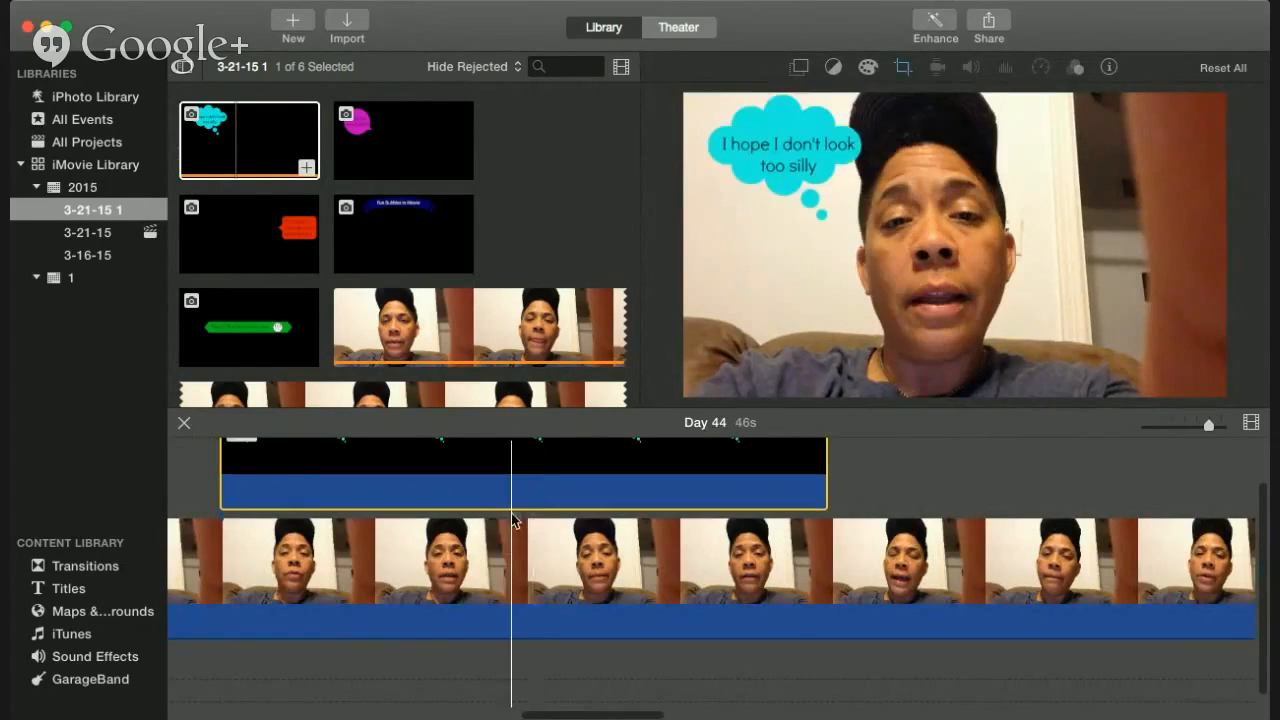
Play back the thought bubble section and trim the bubble's end to shorten it to roughly 60% of its length
scroll(375, 563, left, 5)
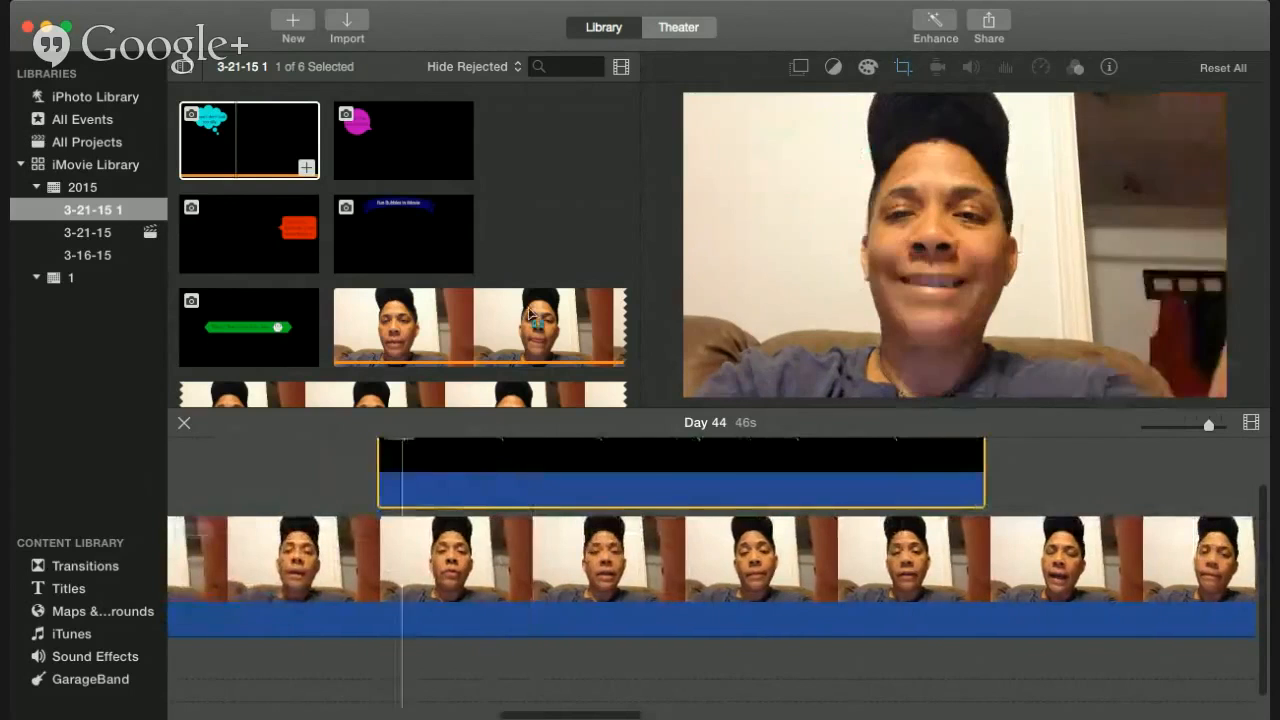
click(278, 466)
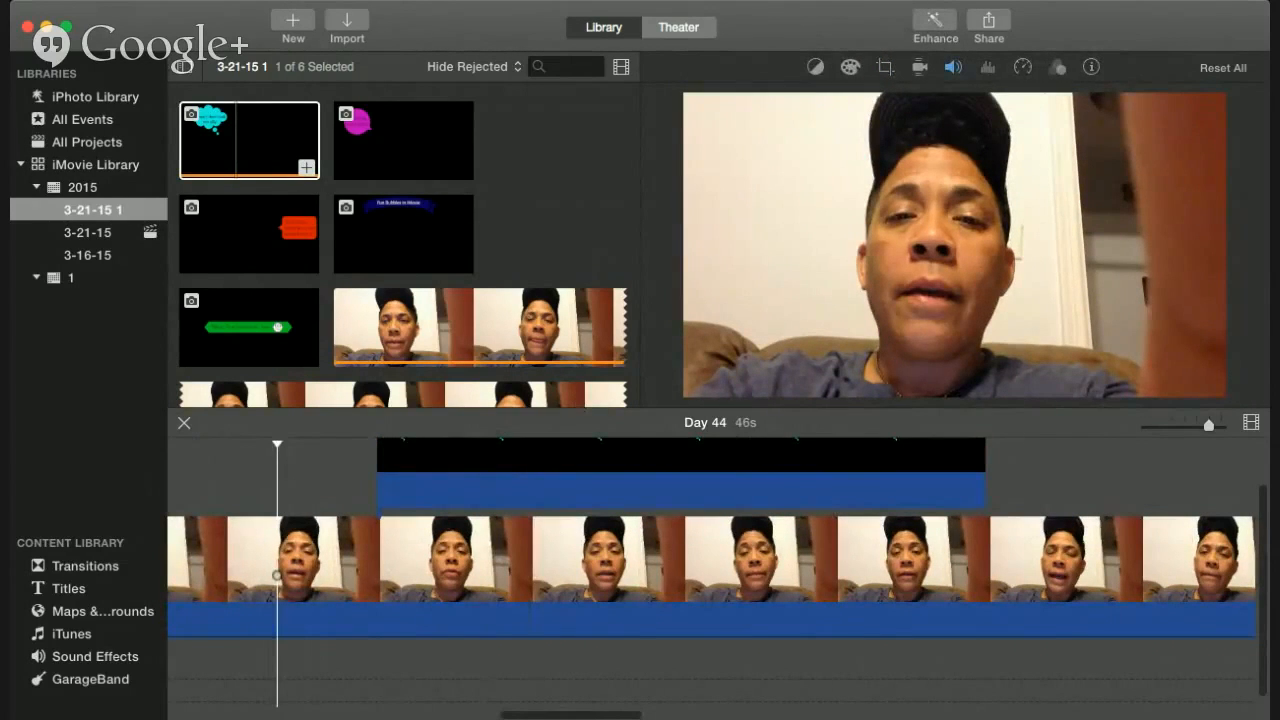
key(space)
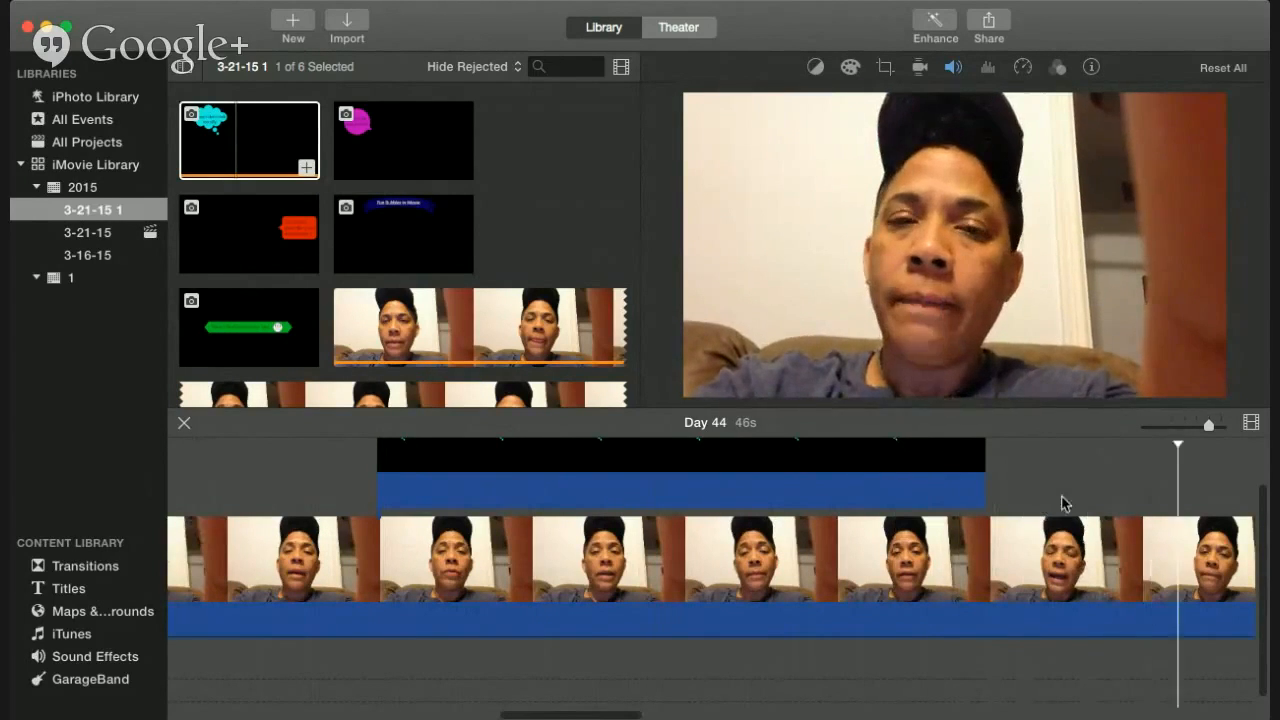
key(space)
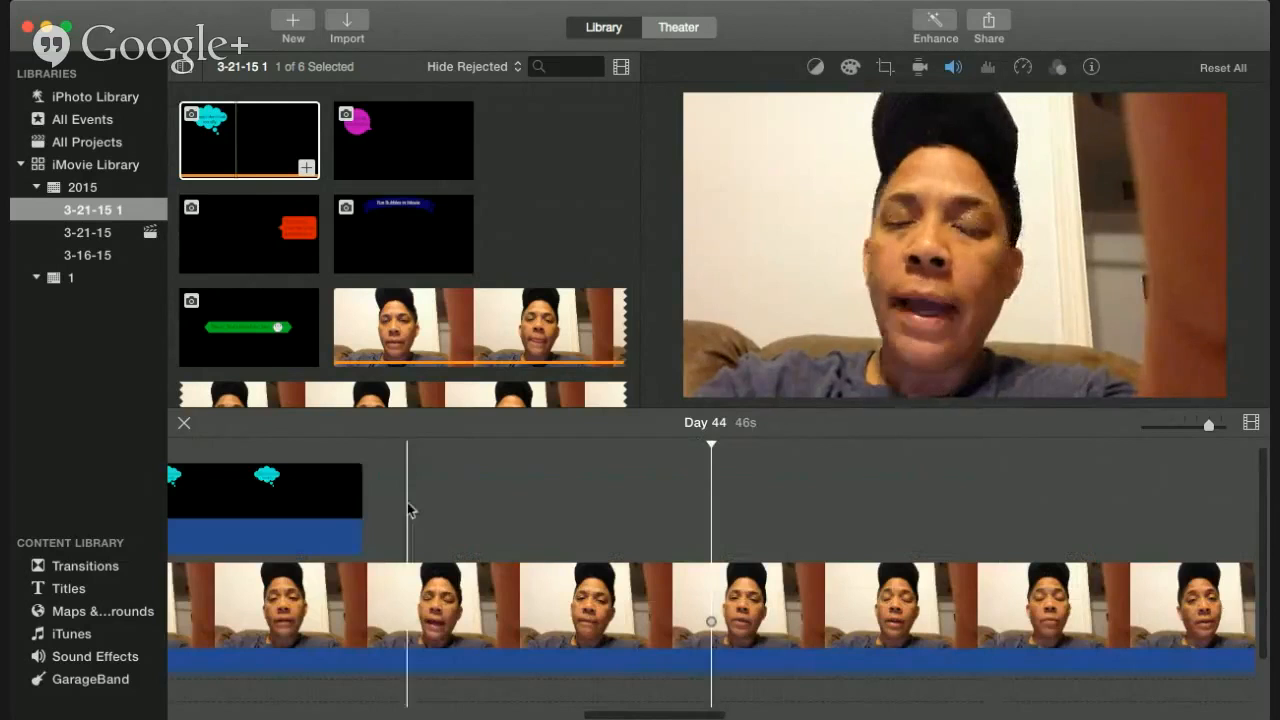
scroll(520, 528, left, 10)
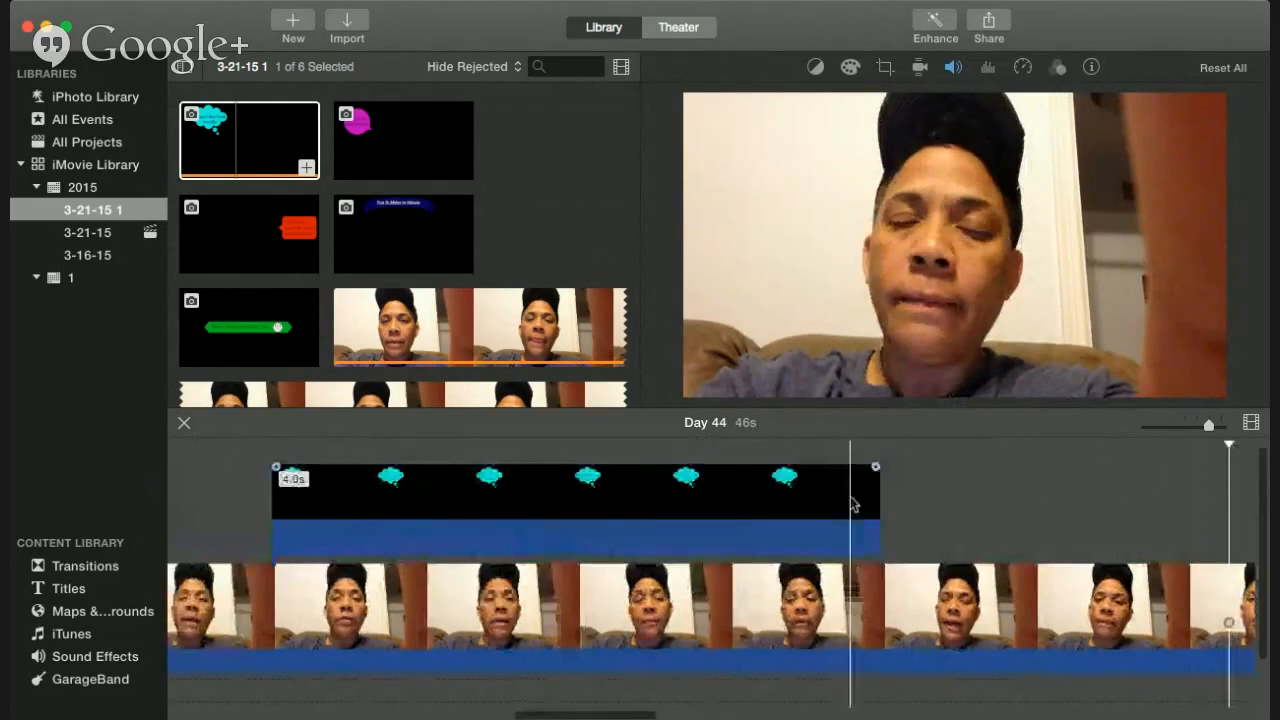
drag(878, 501, 636, 522)
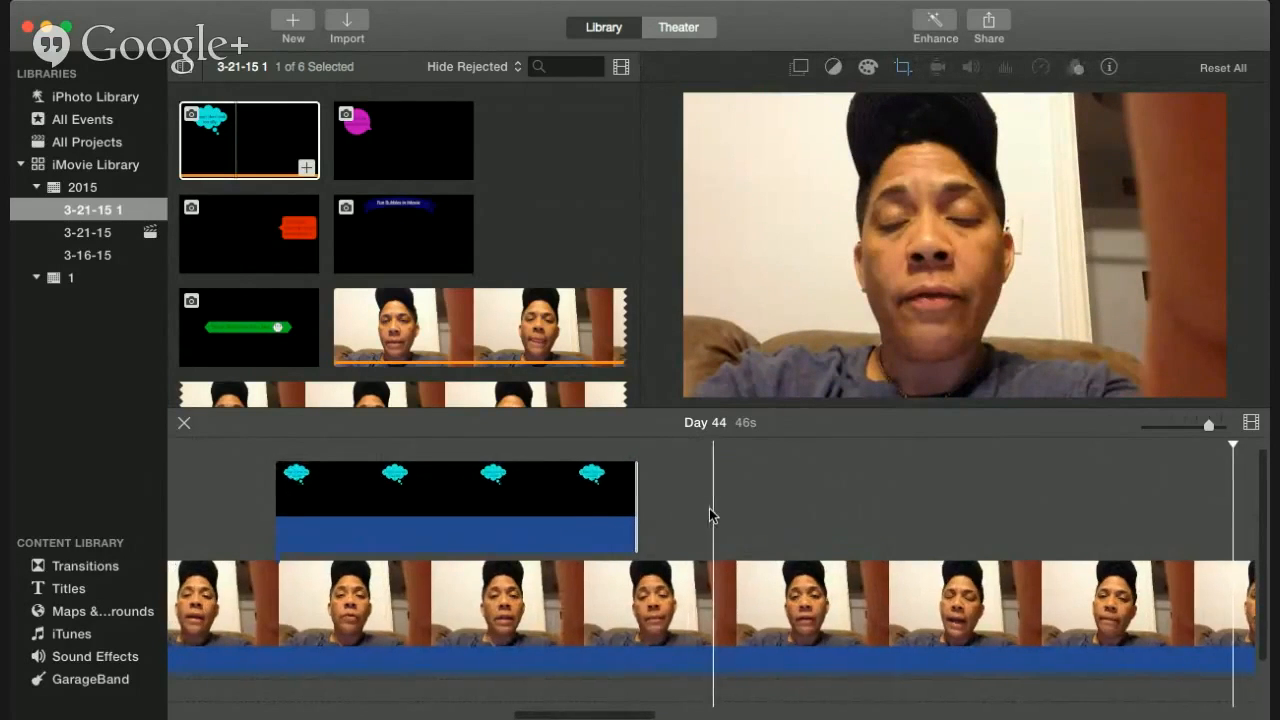
Overlay the "Fun Bubbles in iMovie" banner above the main clip's beginning and shift it to start nearly two frame thumbnails in
scroll(710, 515, left, 10)
scroll(710, 515, left, 10)
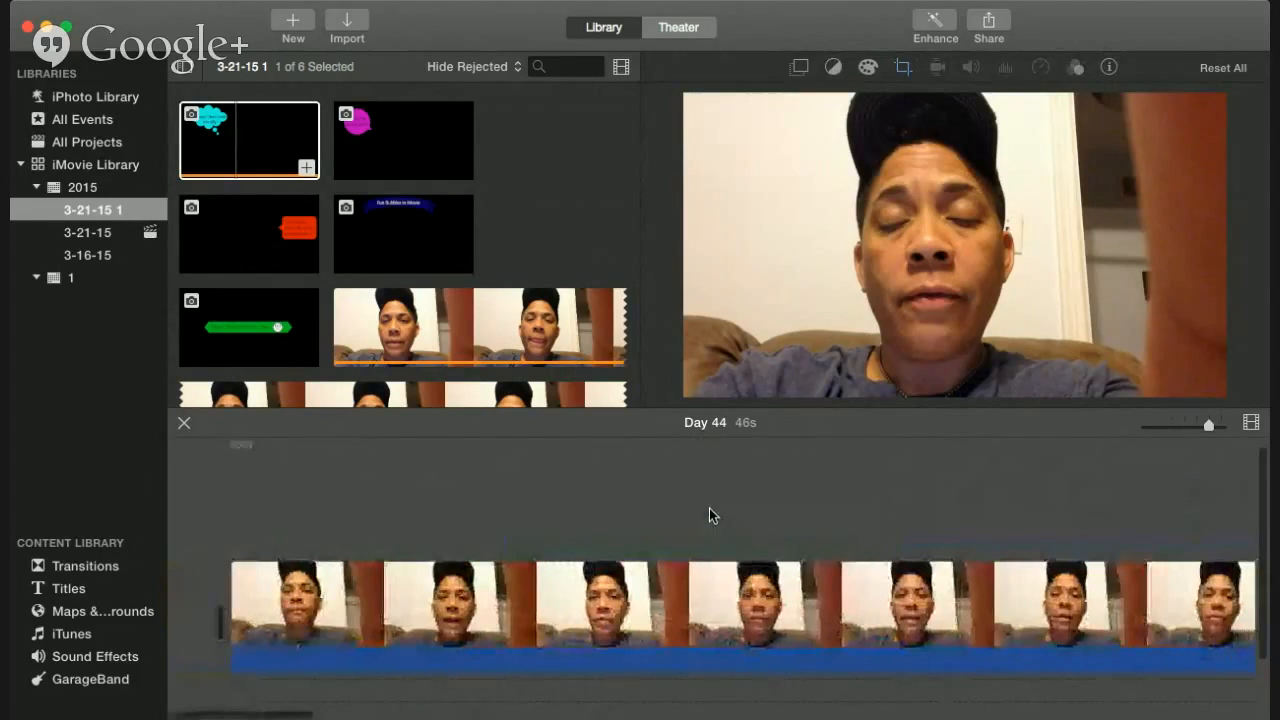
click(405, 240)
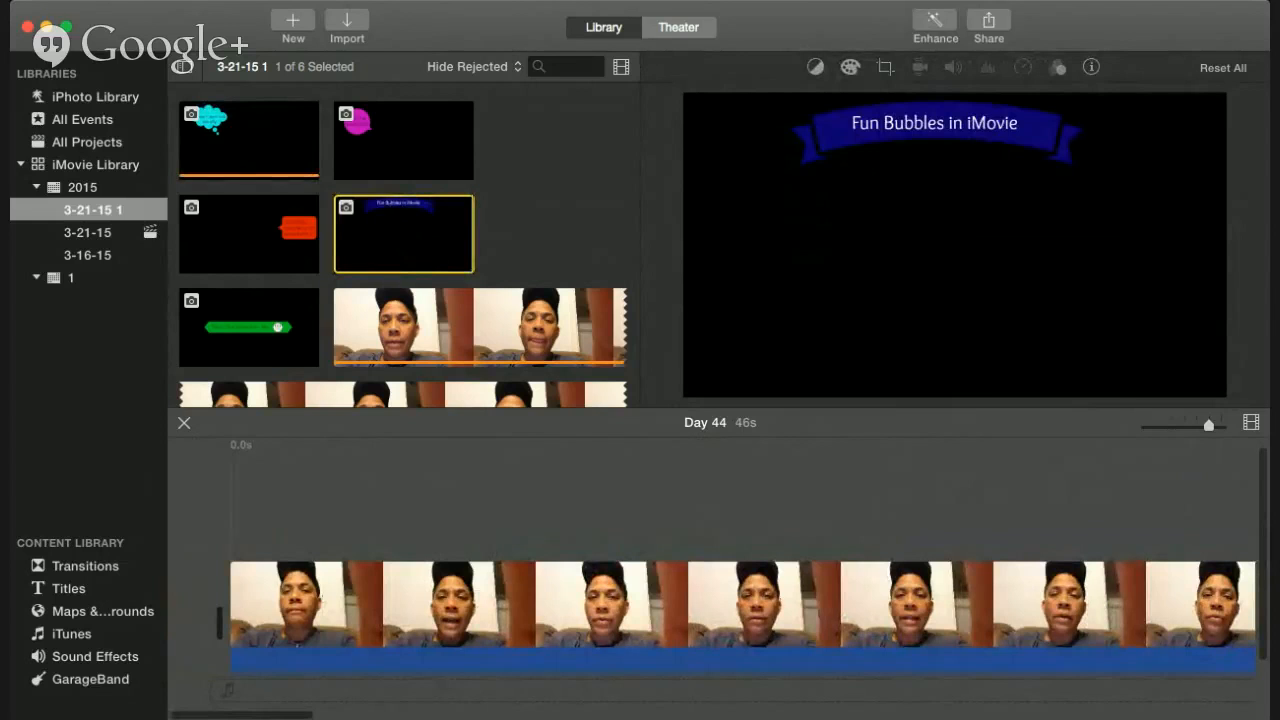
drag(440, 260, 238, 490)
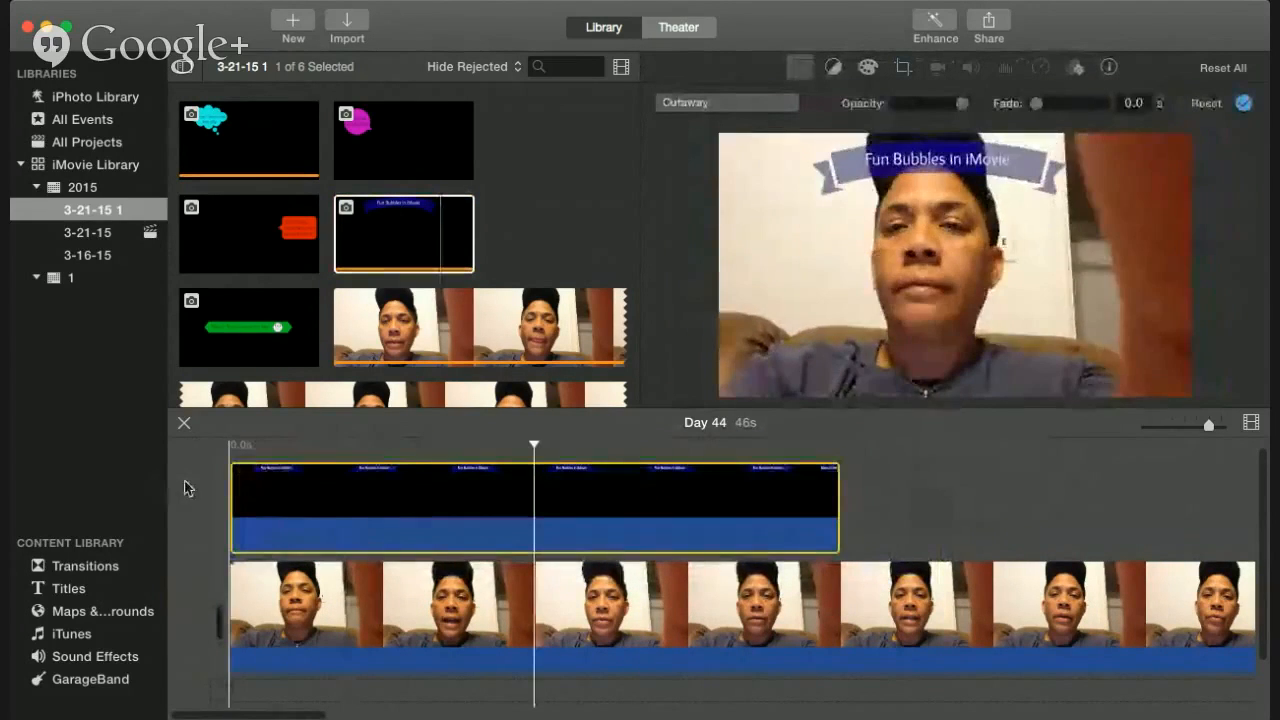
click(192, 488)
click(314, 500)
drag(323, 494, 577, 489)
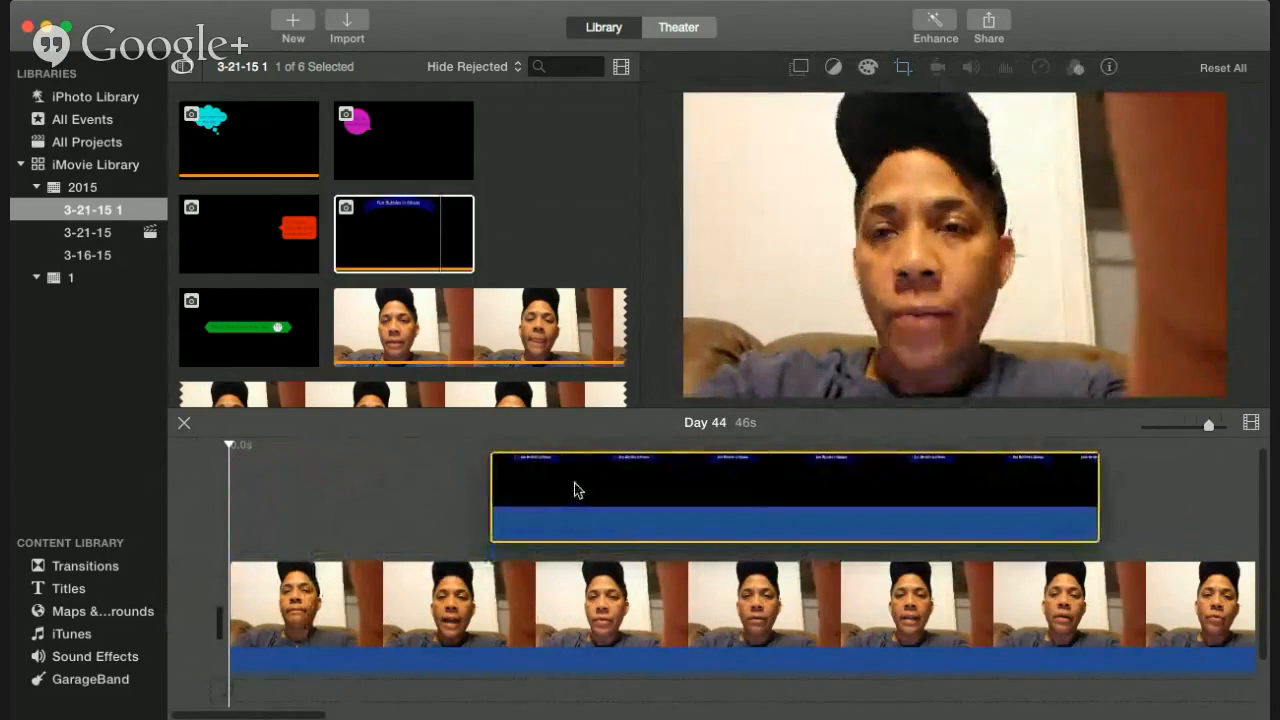
Play the project from the beginning to check the timing of the "Fun Bubbles in iMovie" banner
click(217, 519)
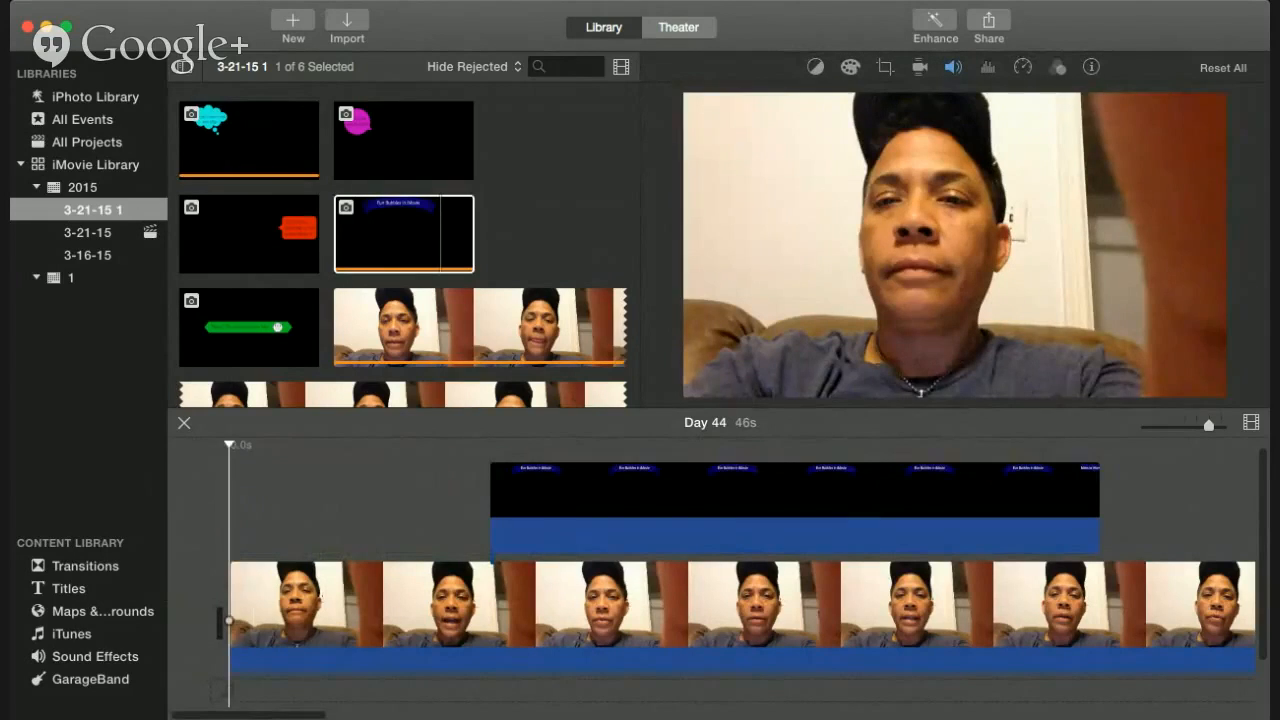
key(space)
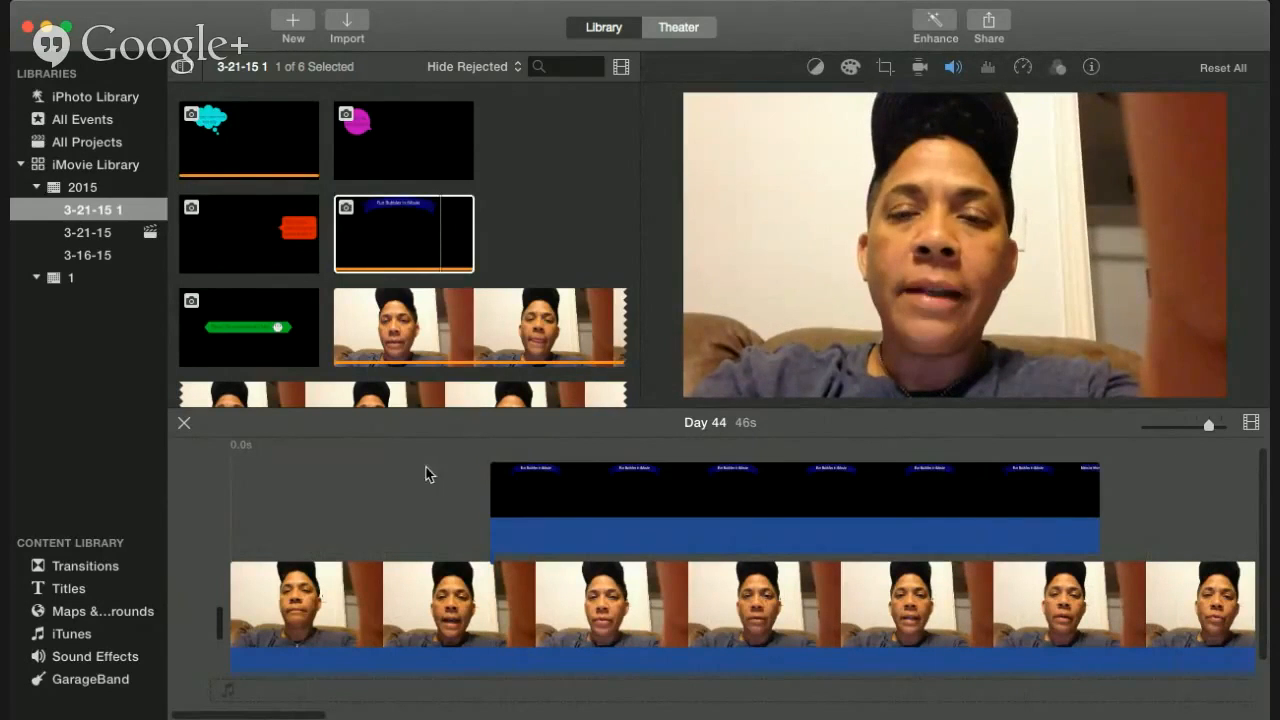
click(291, 492)
scroll(412, 525, right, 2)
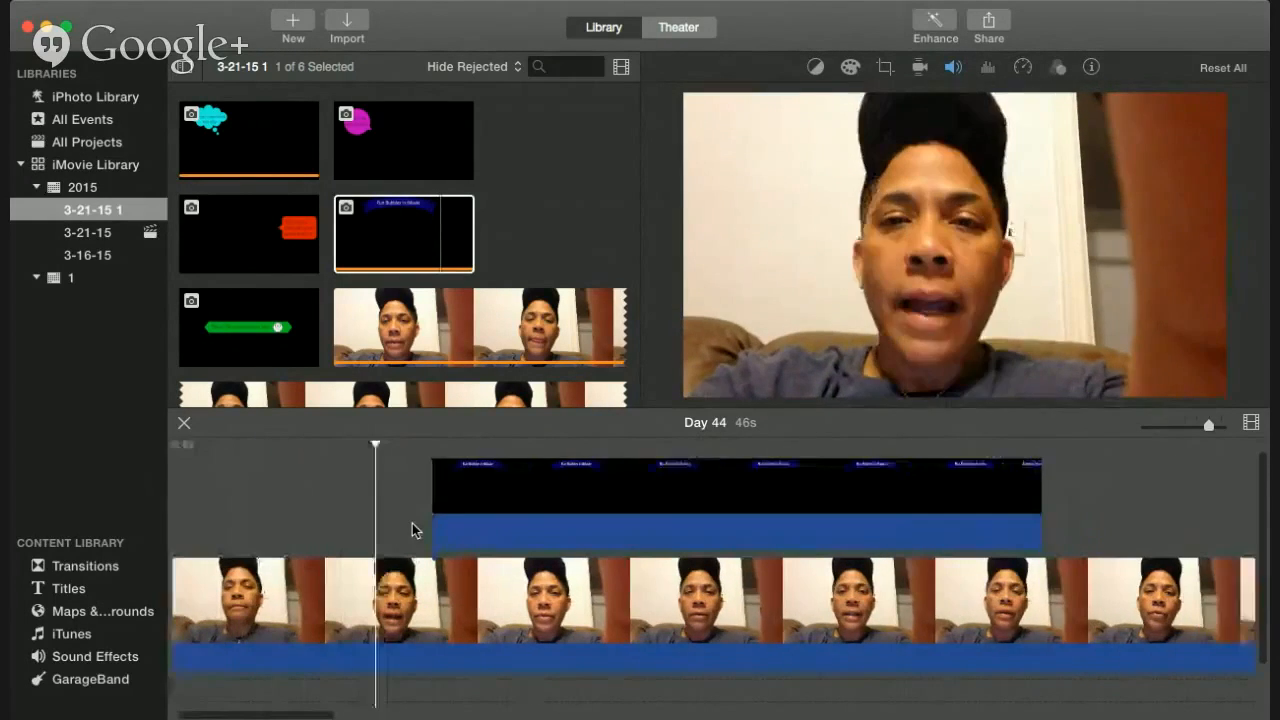
scroll(412, 523, left, 2)
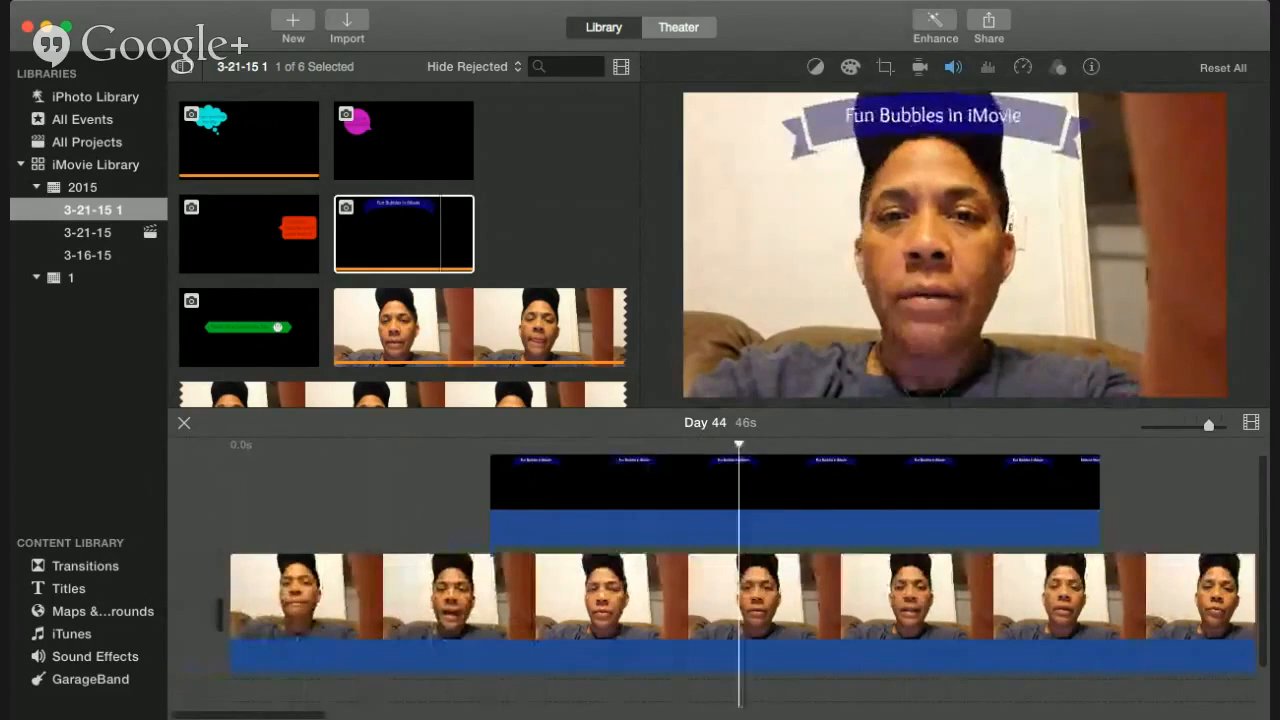
click(785, 498)
Add the green "Deux" banner and overlay it near the main clip's beginning, starting one frame thumbnail in and covering part of the blue banner
click(276, 364)
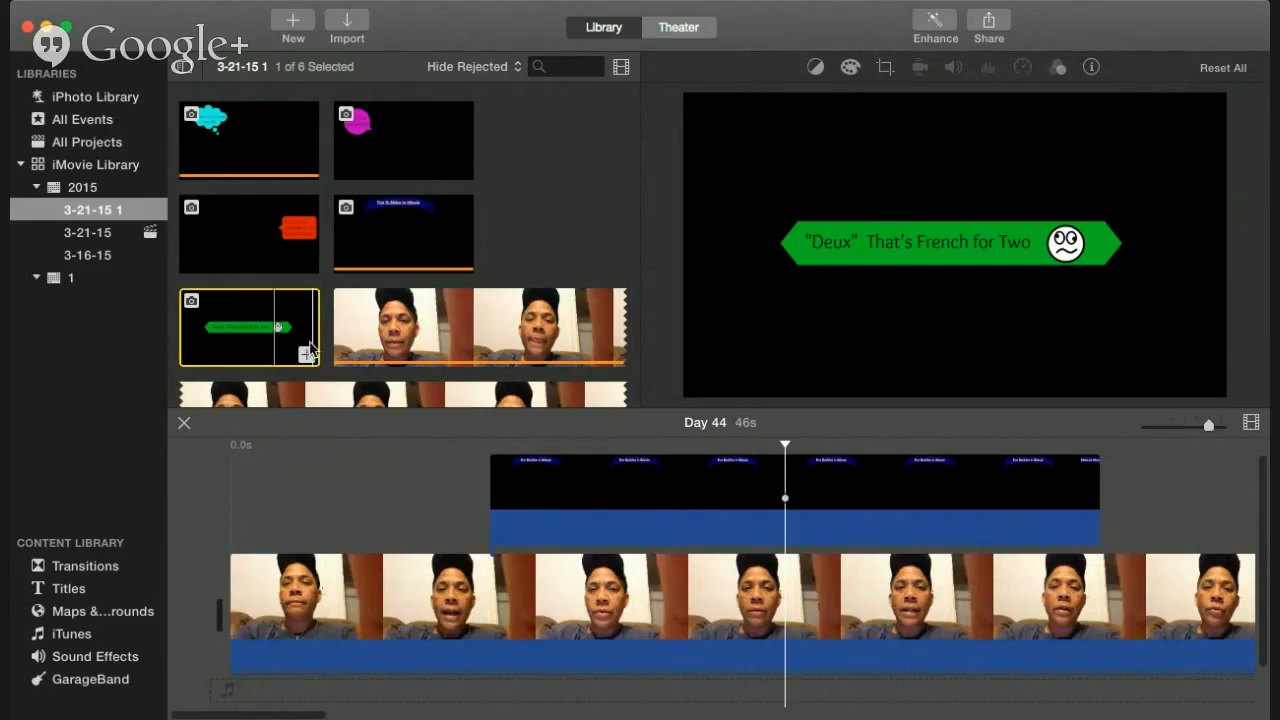
click(306, 354)
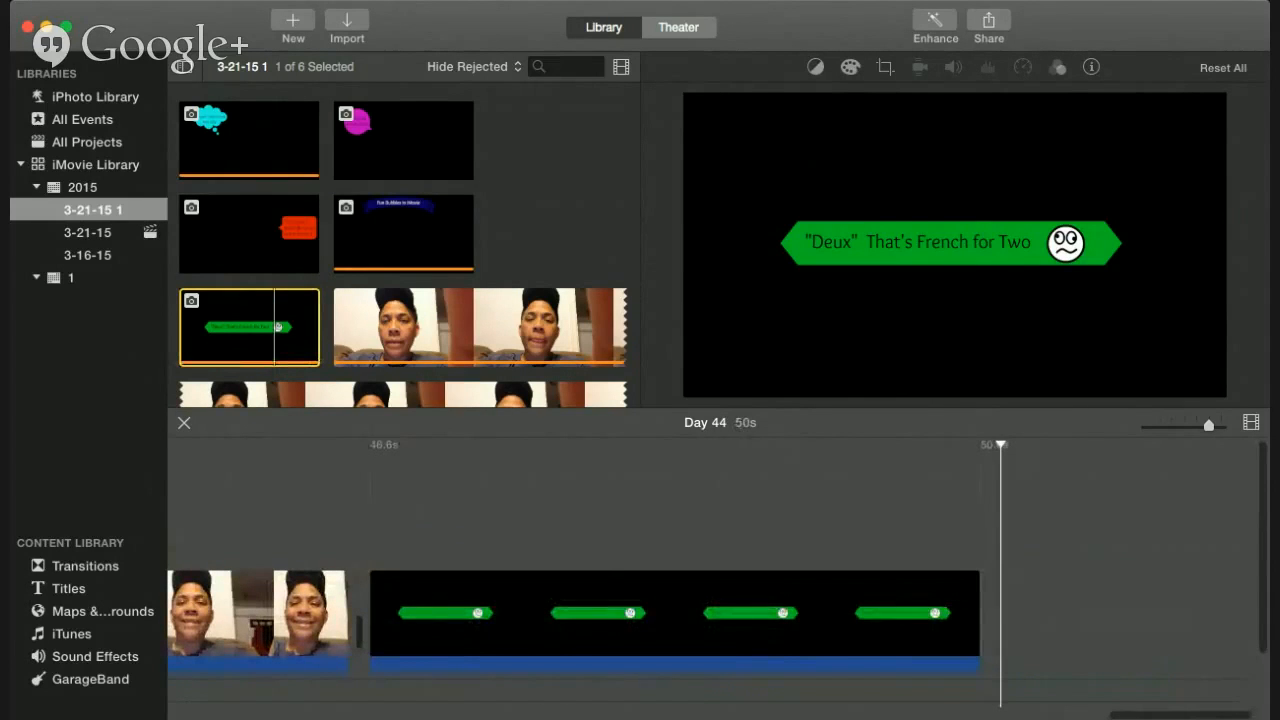
click(716, 560)
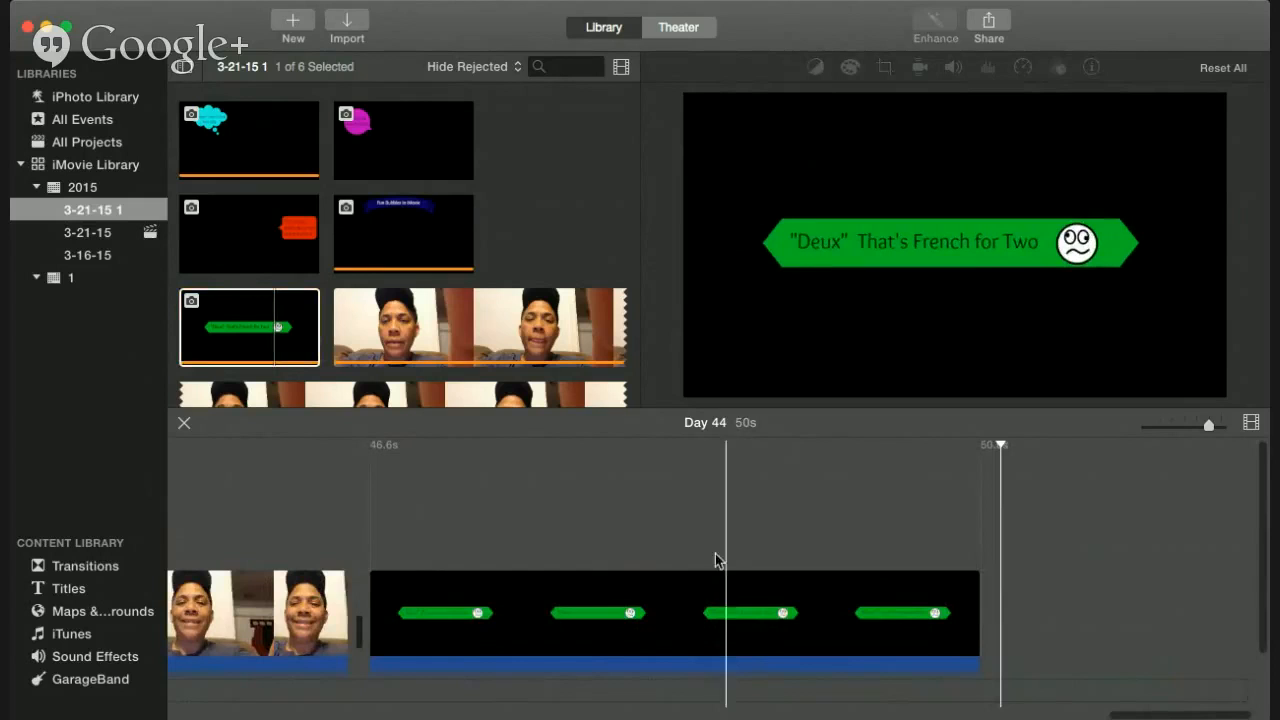
click(775, 590)
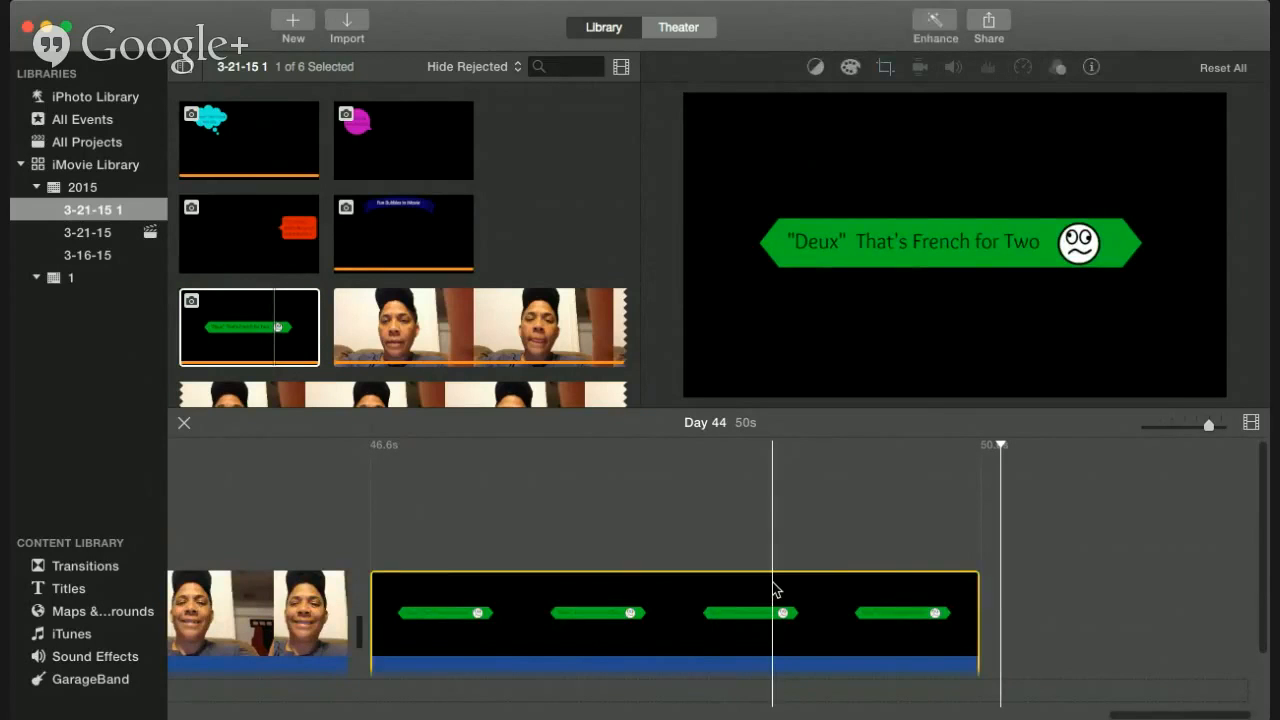
mouse_move(775, 590)
mouse_down()
mouse_move(728, 590)
mouse_move(797, 590)
mouse_up()
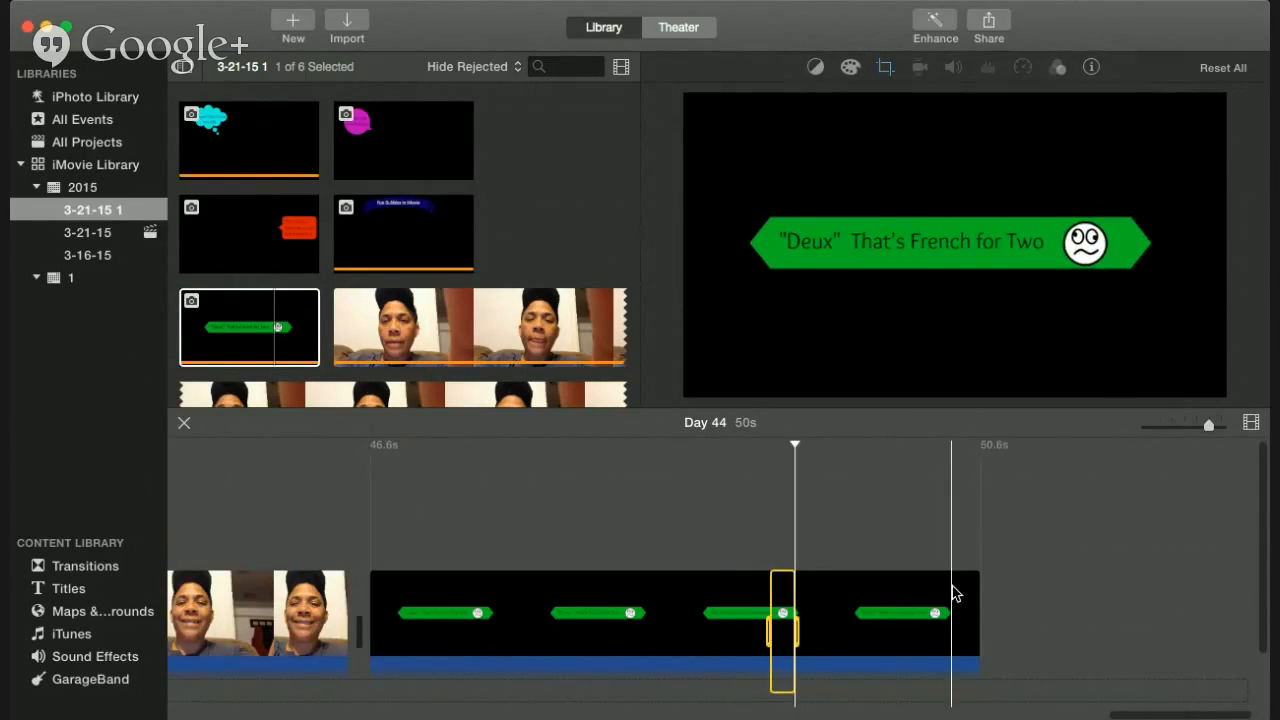
drag(1015, 663, 364, 552)
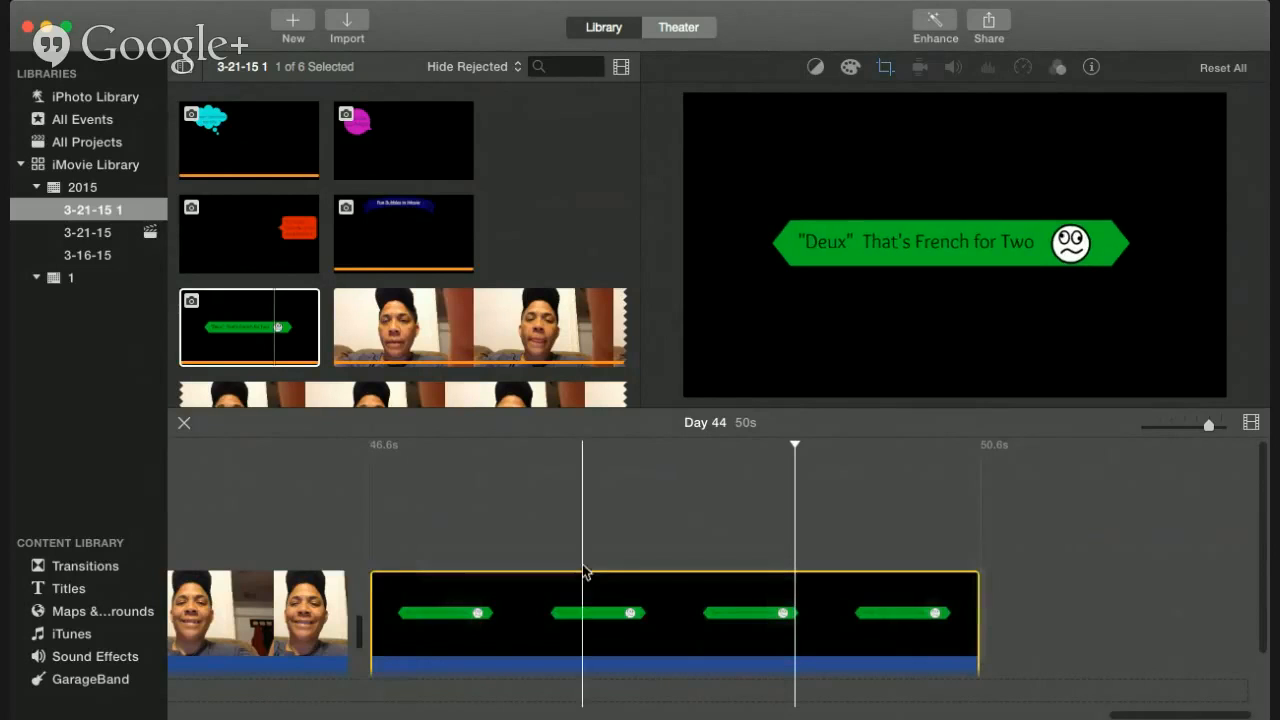
drag(647, 596, 160, 513)
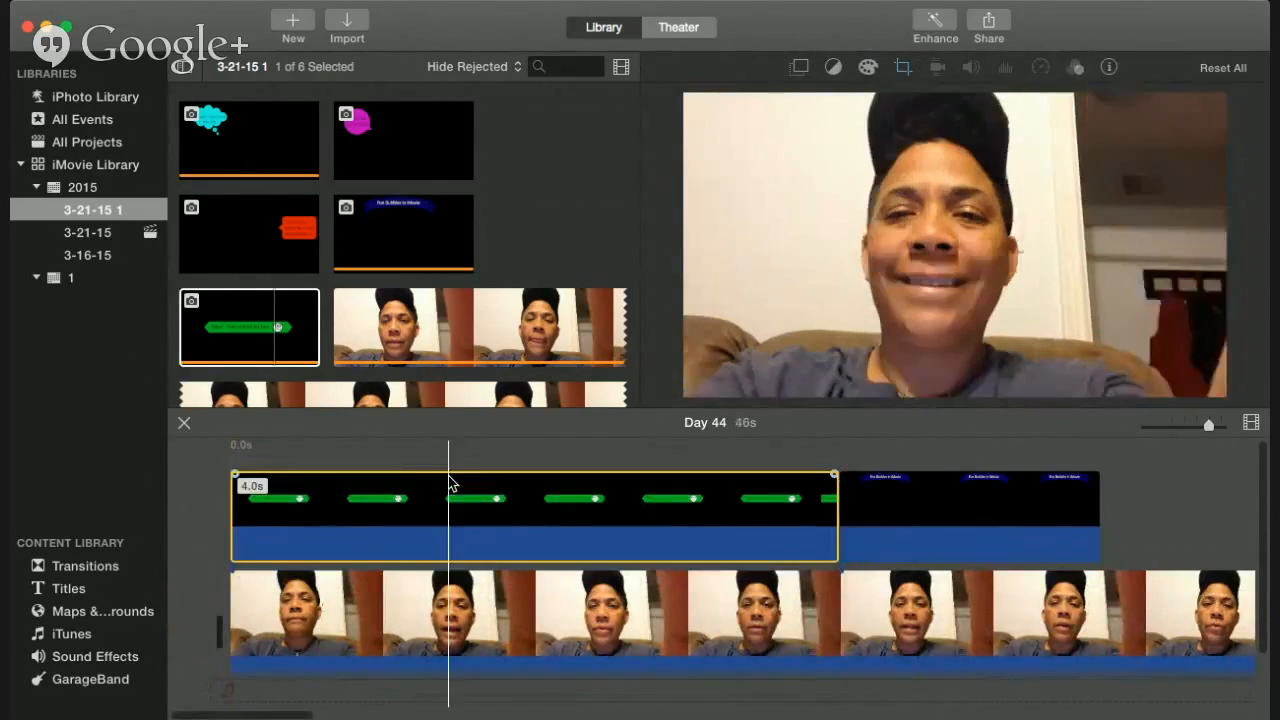
drag(394, 486, 551, 480)
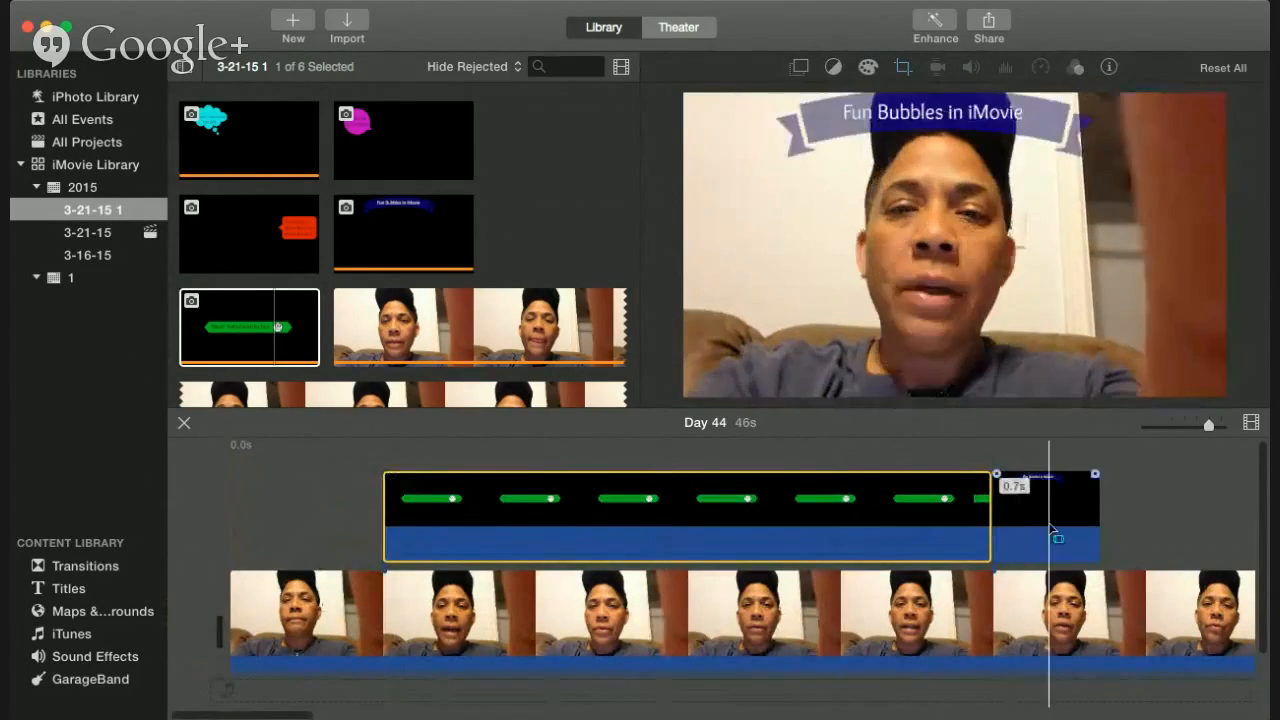
Play the project from the beginning to review the green and blue banner overlays in sequence
click(213, 518)
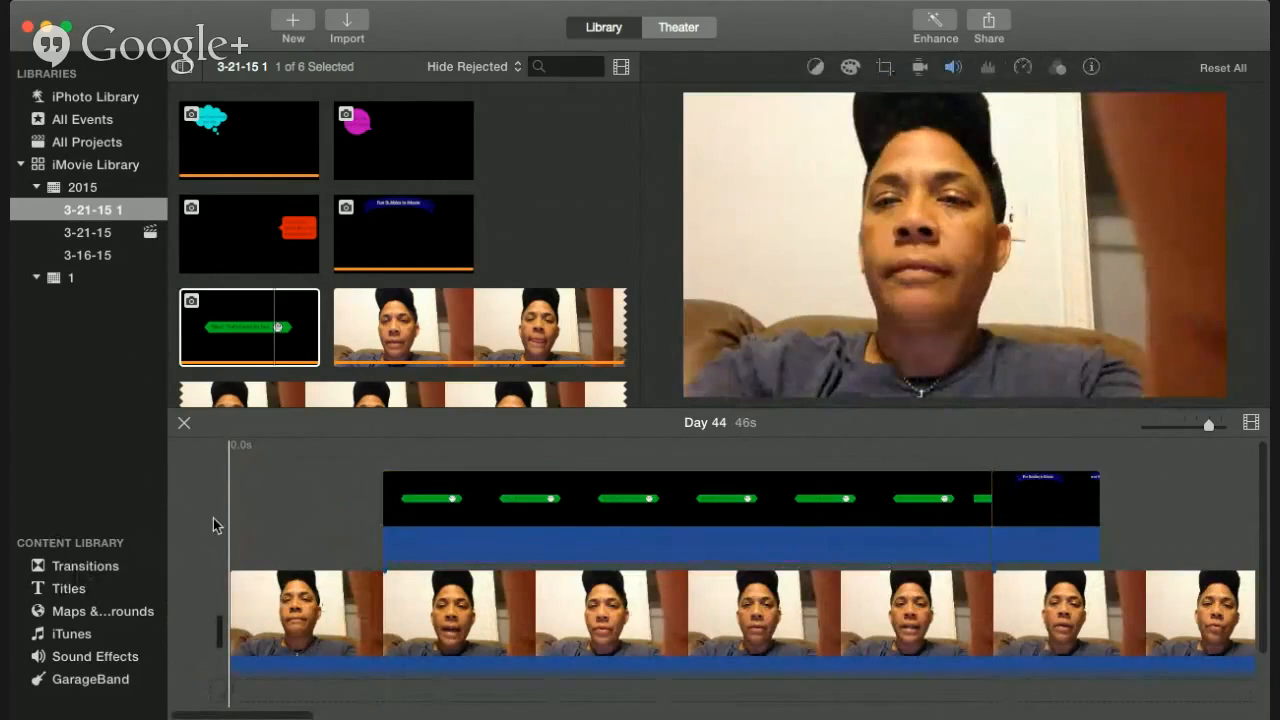
key(space)
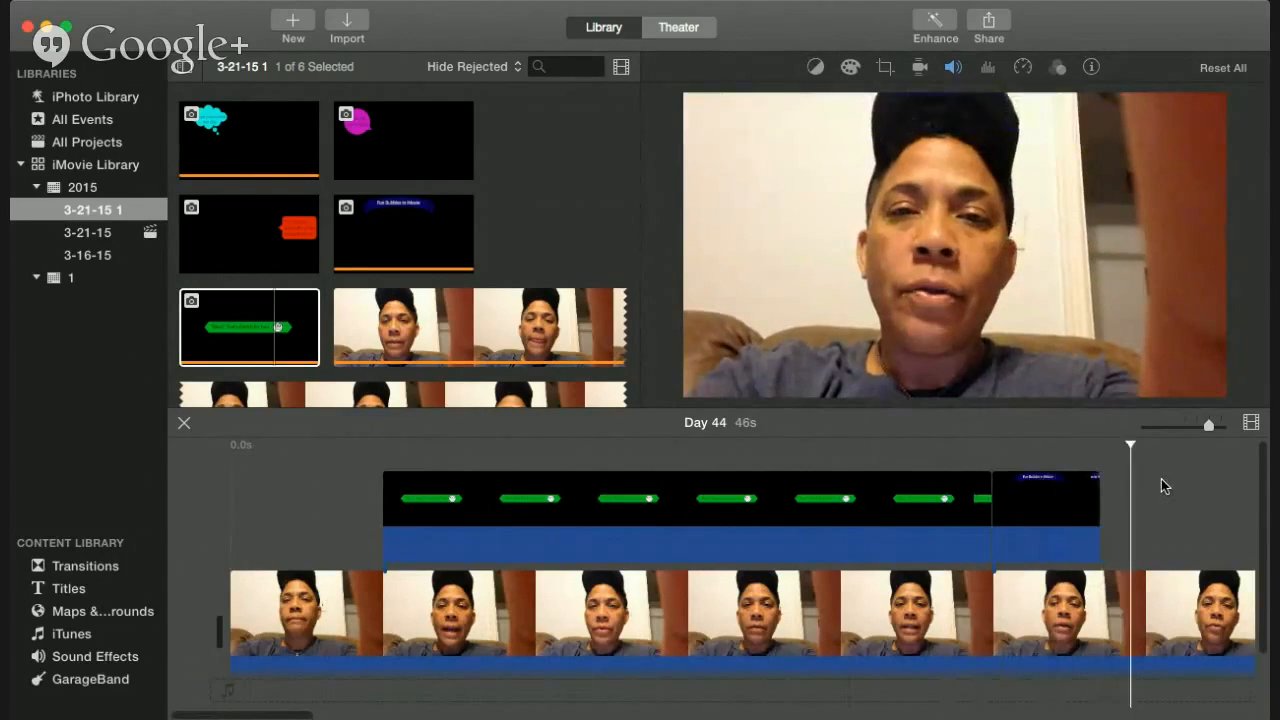
click(1050, 521)
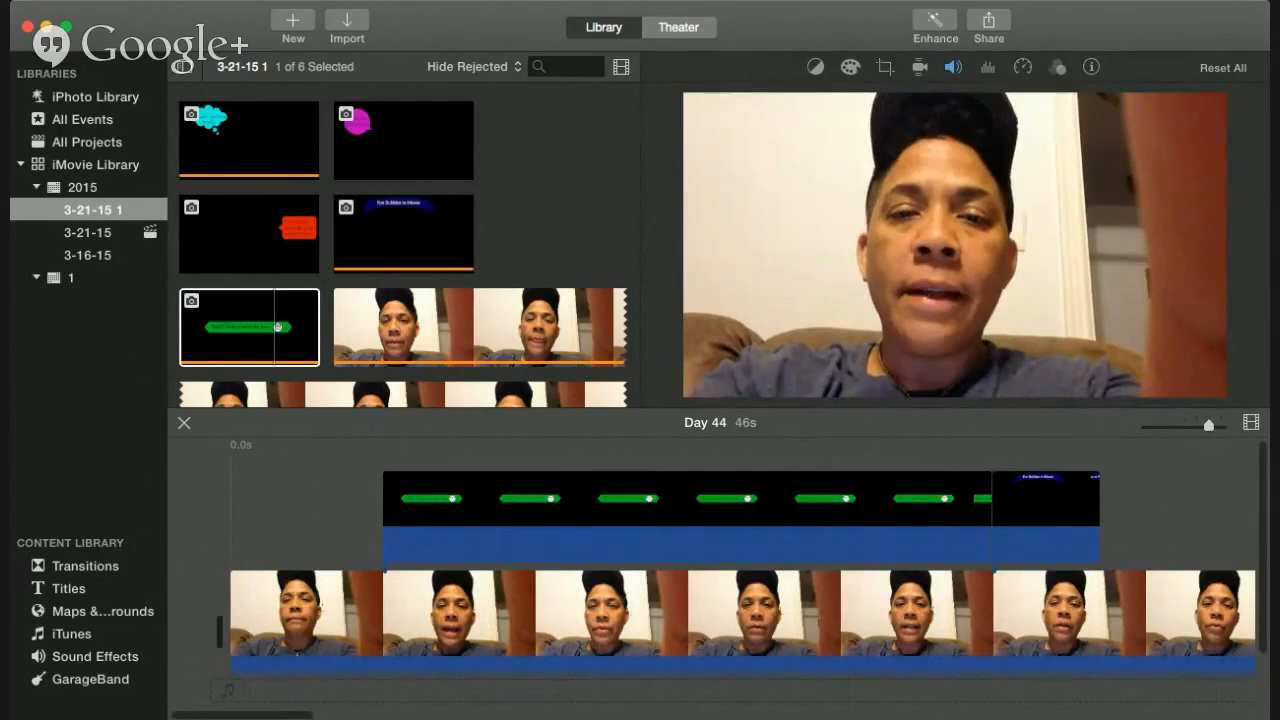
Move the leftover piece of the blue "Fun Bubbles in iMovie" banner from after the green banner to directly before it
scroll(672, 472, right, 10)
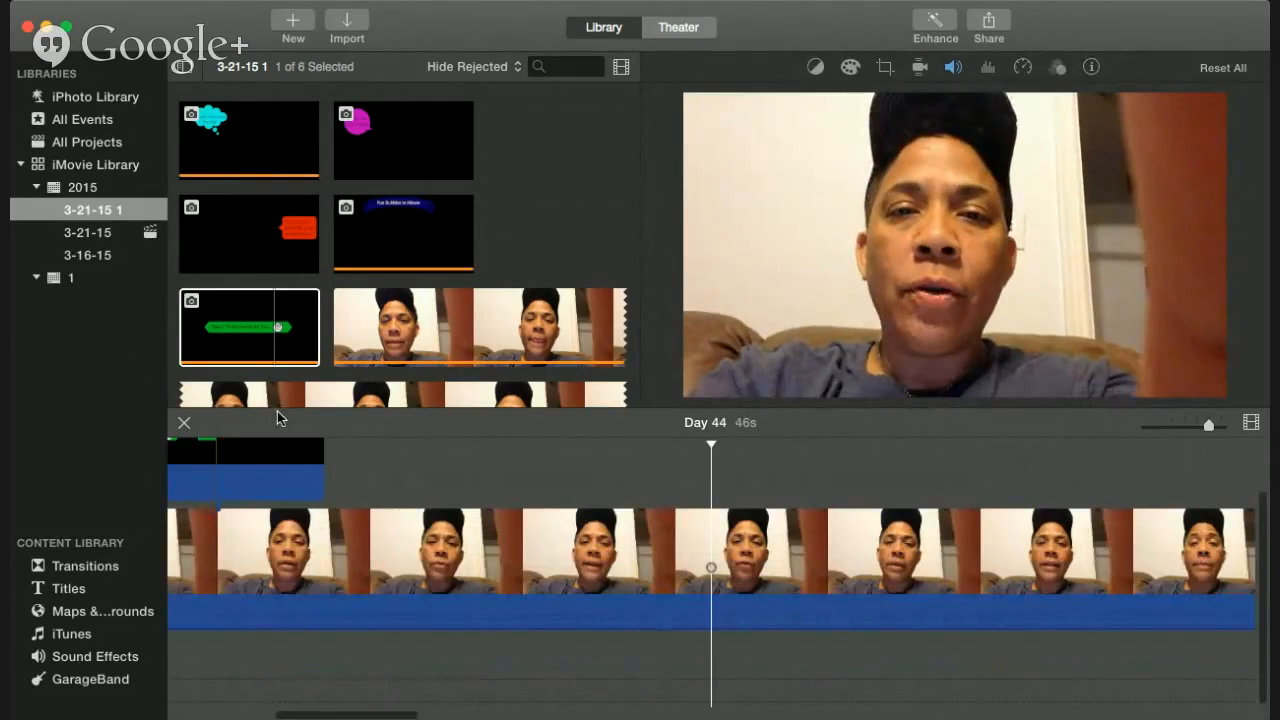
scroll(450, 500, left, 10)
scroll(452, 502, left, 3)
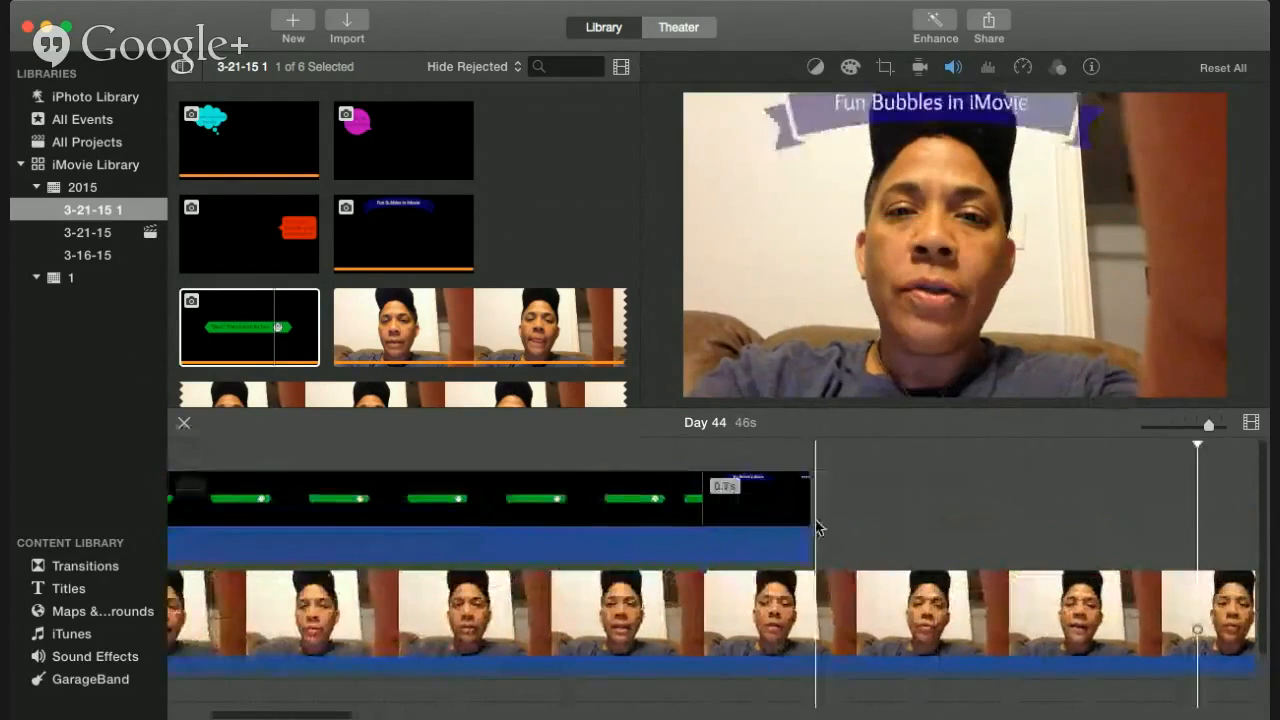
click(769, 512)
key(Delete)
click(790, 515)
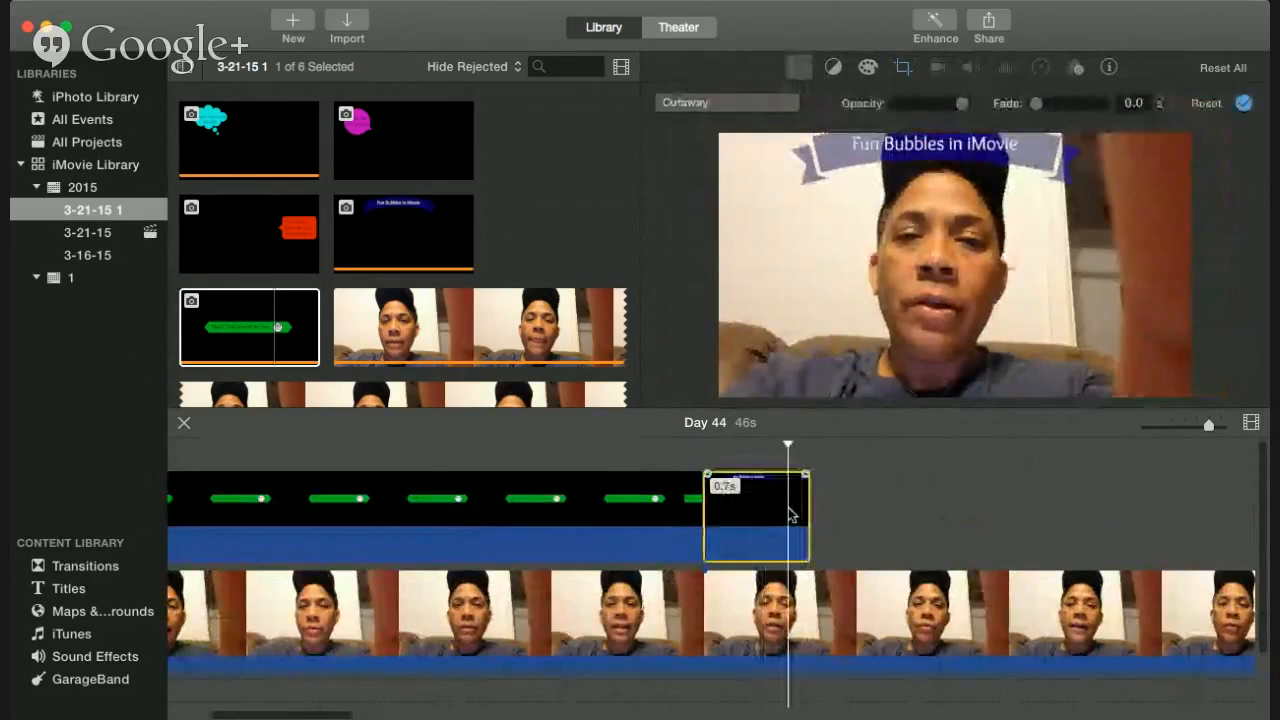
drag(790, 515, 447, 508)
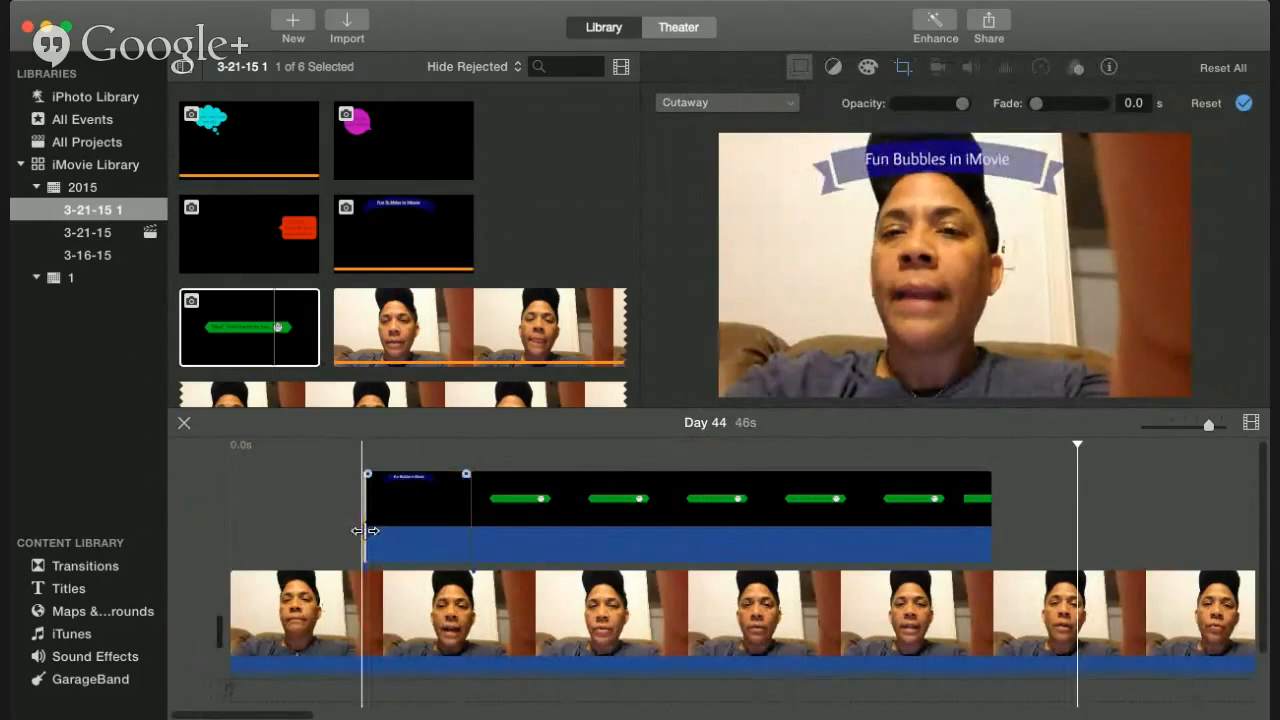
Adjust the blue banner piece's start edge and move the piece to the very beginning of the project
drag(347, 530, 376, 530)
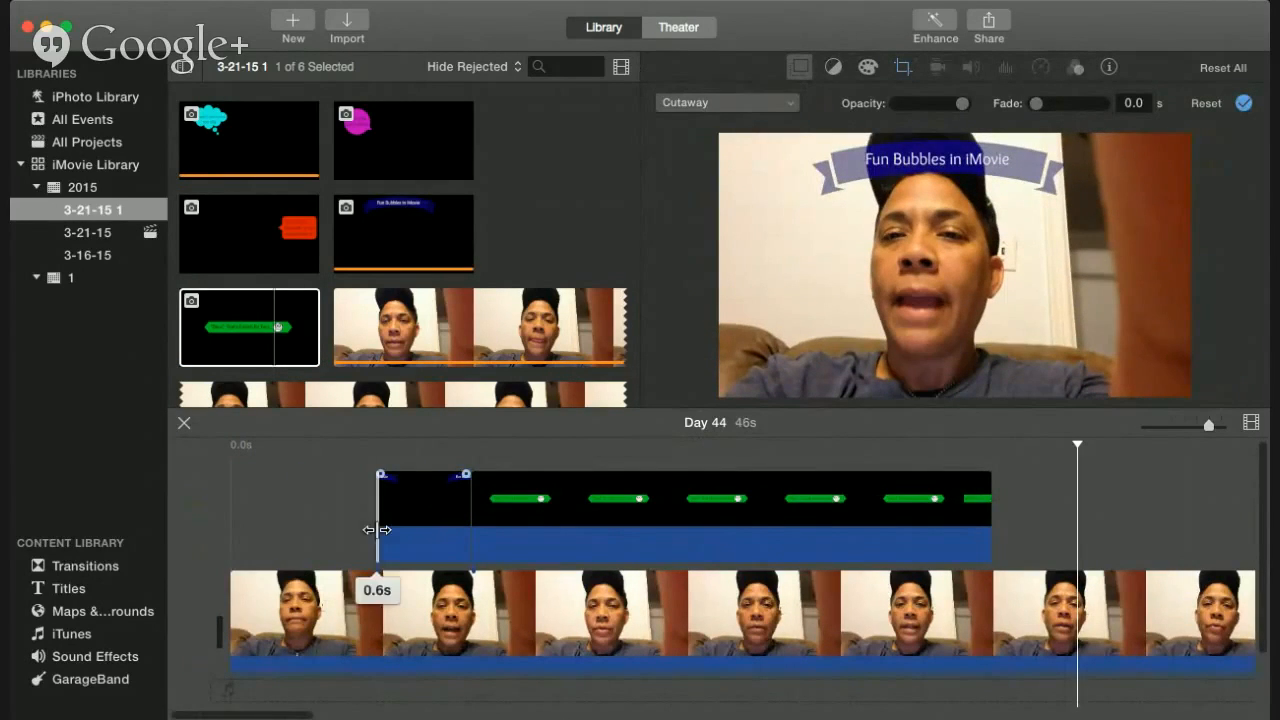
drag(425, 530, 294, 531)
click(410, 530)
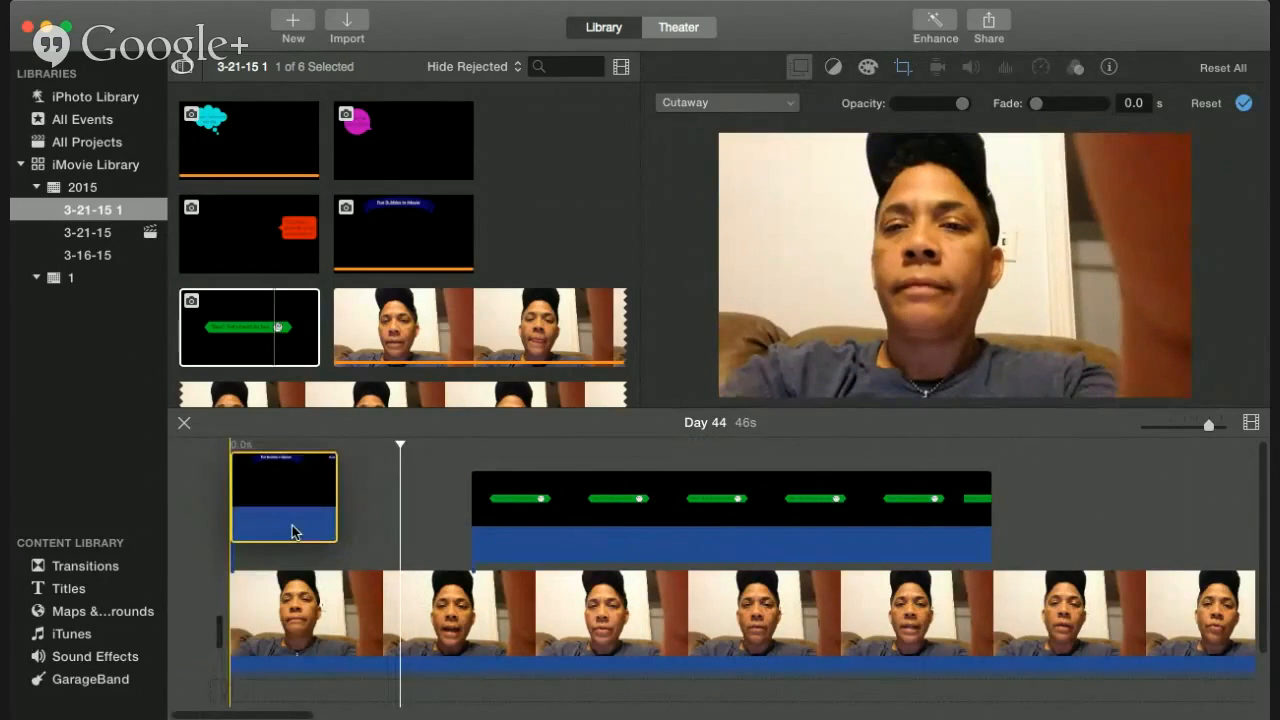
click(421, 528)
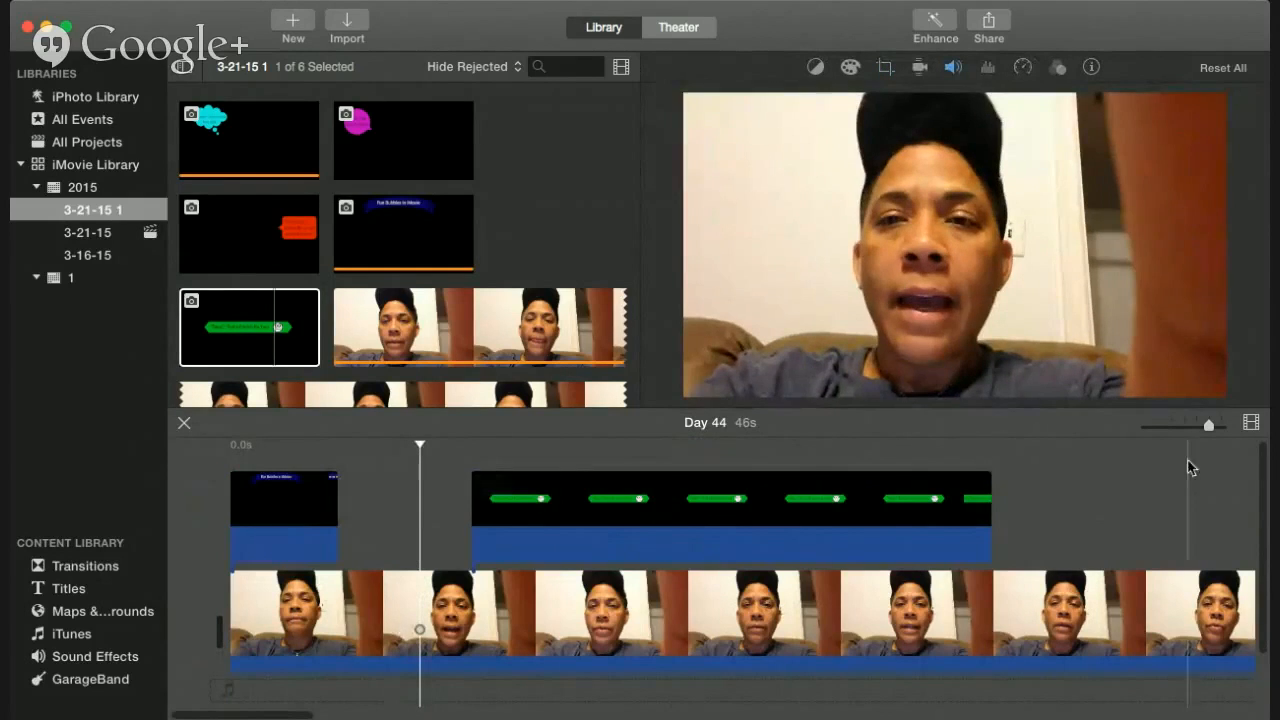
Overlay the red "This bubble looks like a hot water bottle :)" bubble before the cyan bubble and play that part
scroll(1068, 446, right, 10)
scroll(1068, 446, right, 5)
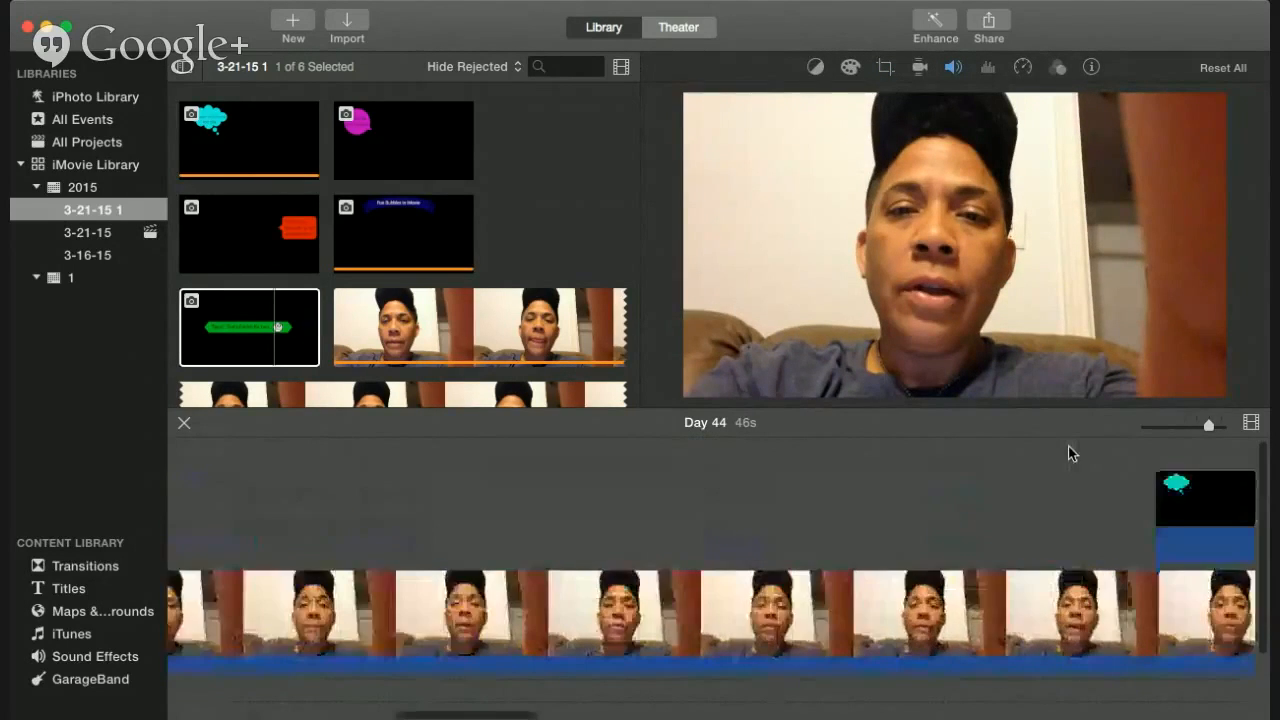
scroll(763, 494, left, 5)
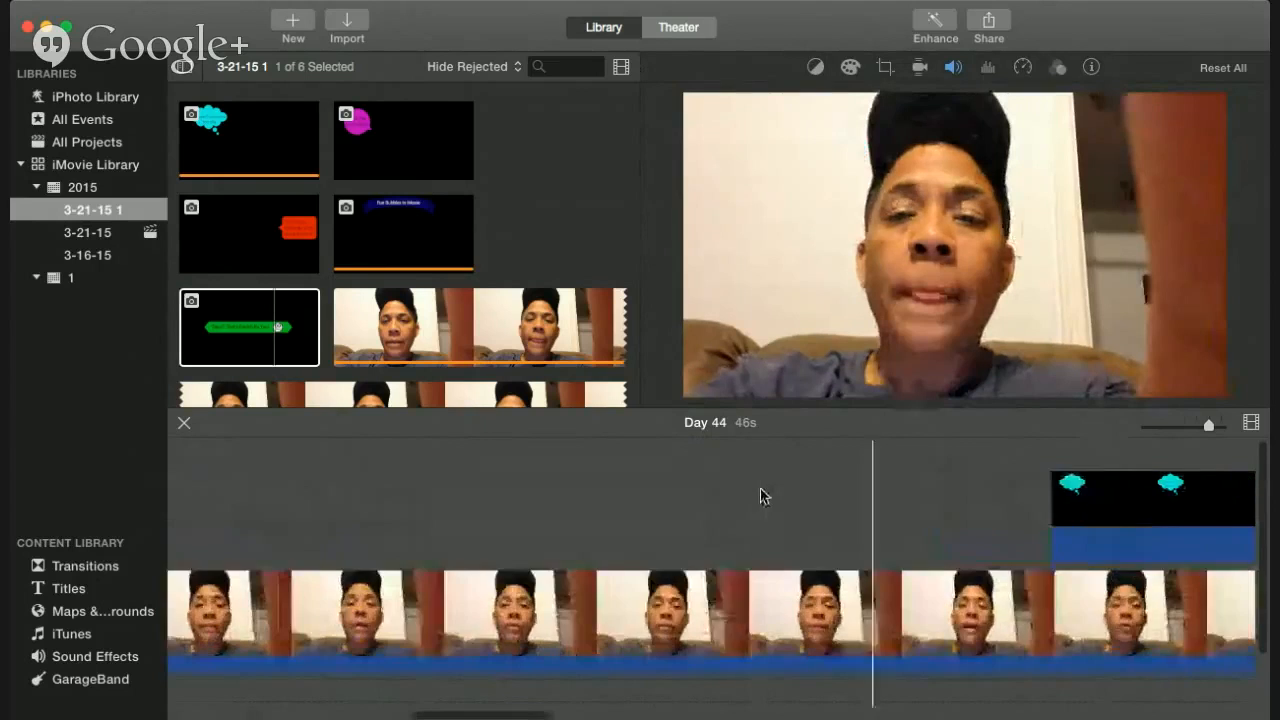
click(243, 247)
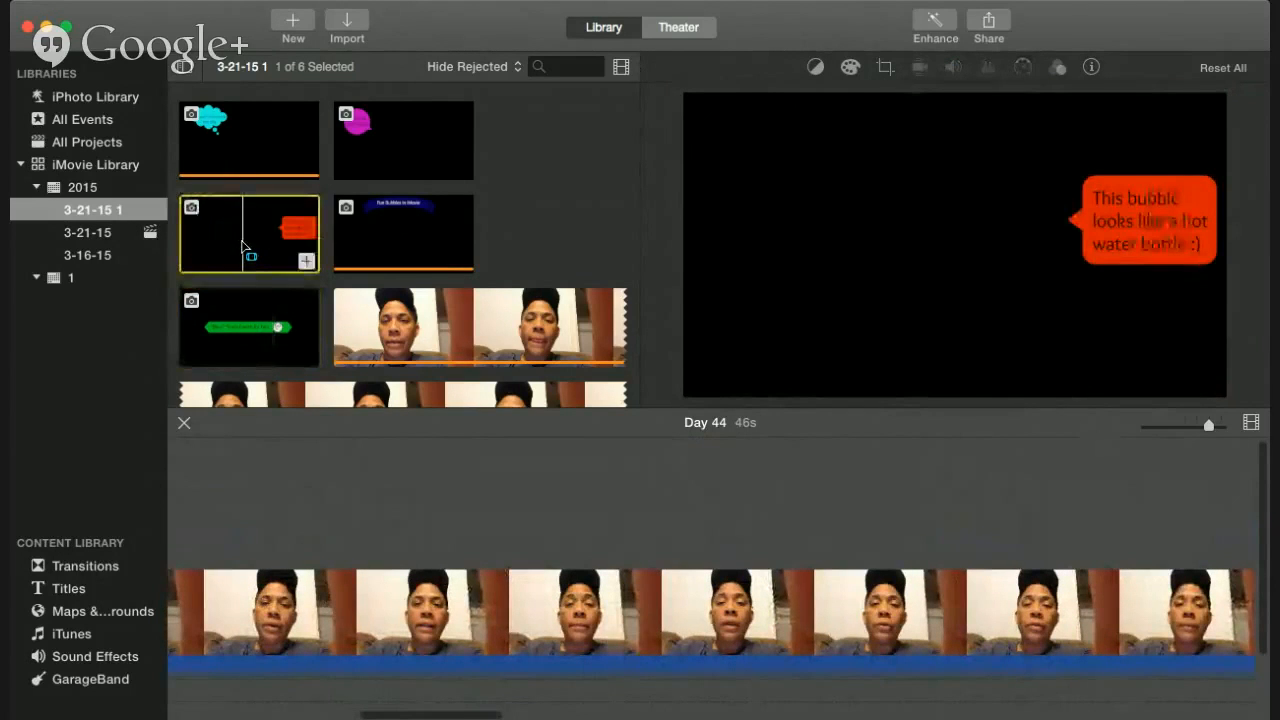
drag(259, 240, 510, 501)
drag(510, 500, 499, 495)
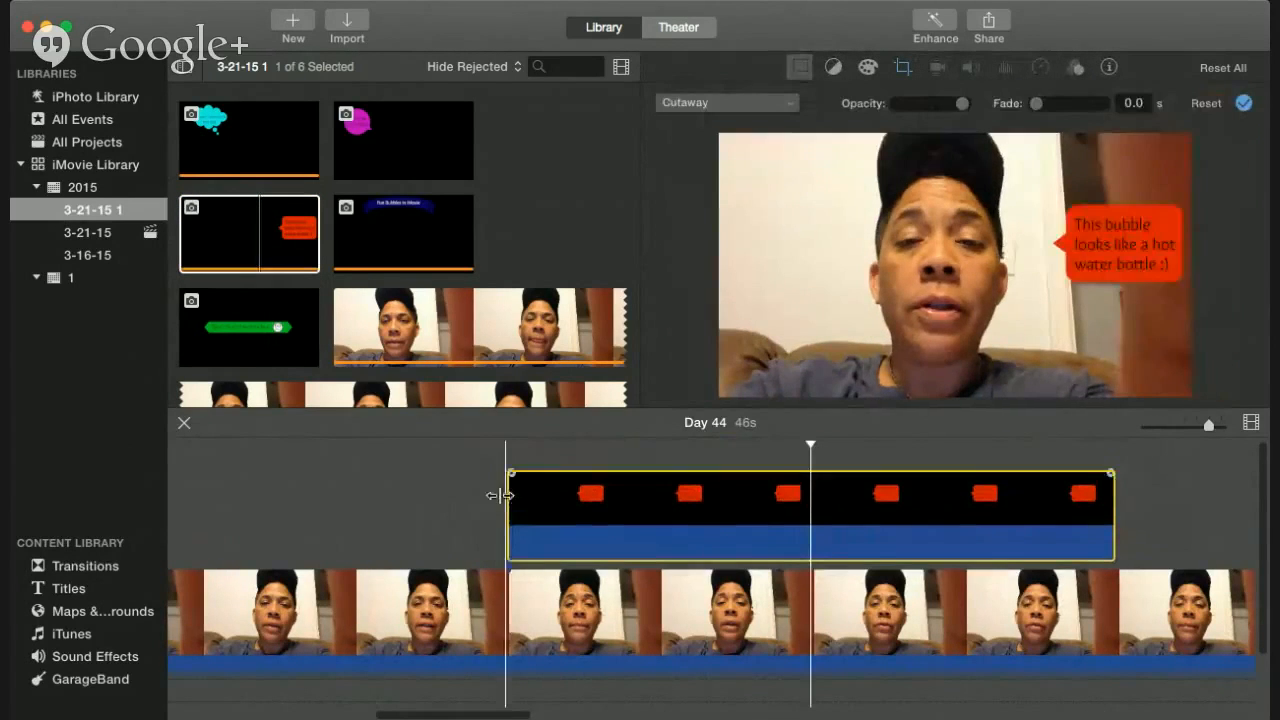
click(476, 505)
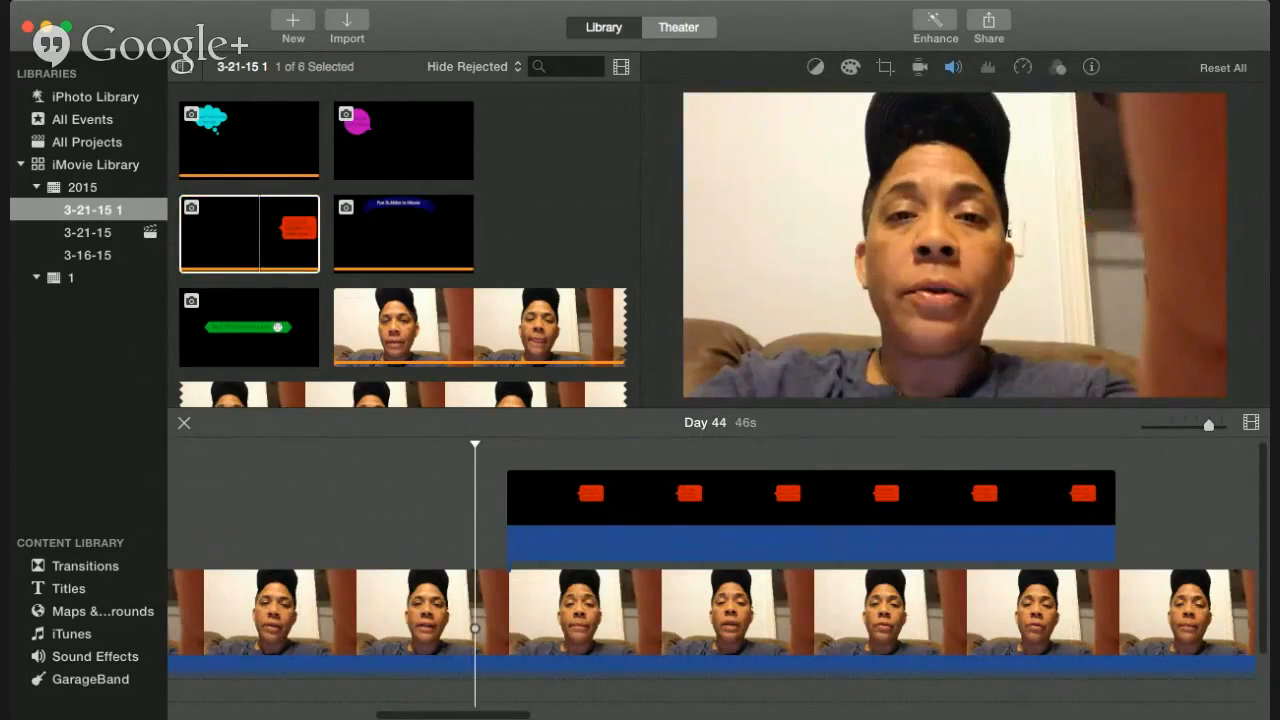
key(space)
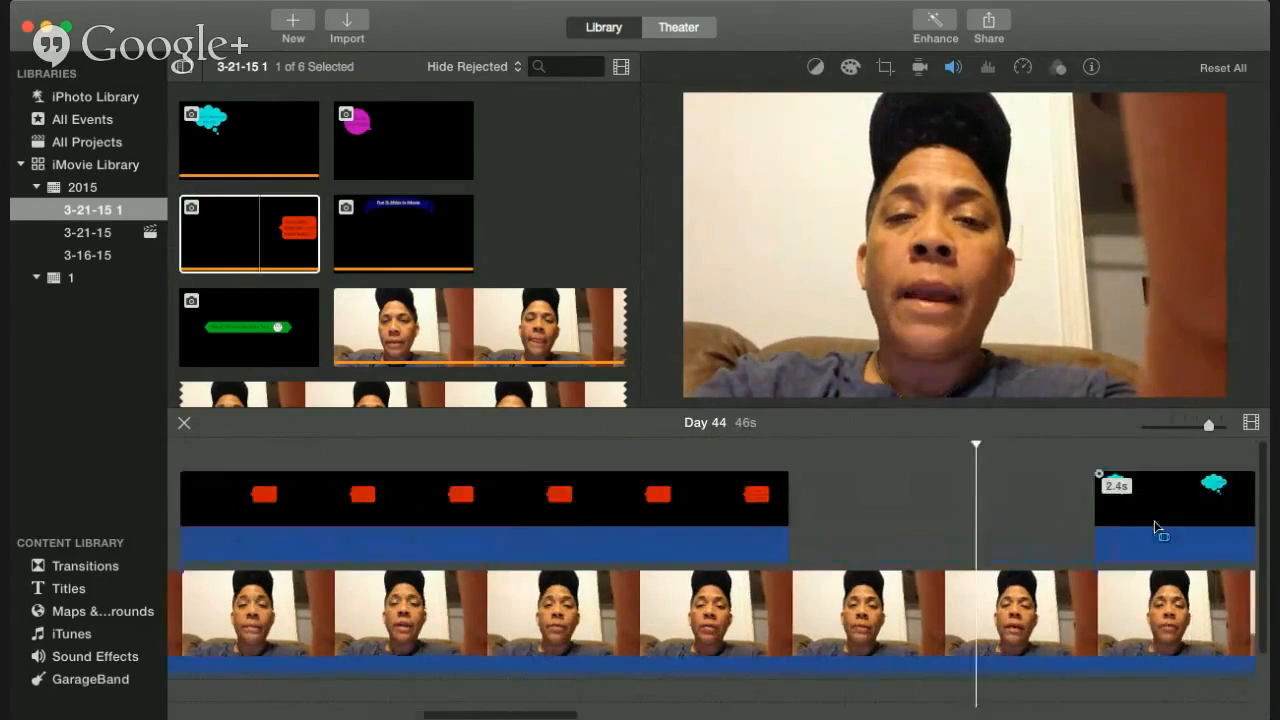
Overlay the magenta "I hope this was helpful" bubble after the cyan bubble and extend its end to about 12.6 s
click(435, 138)
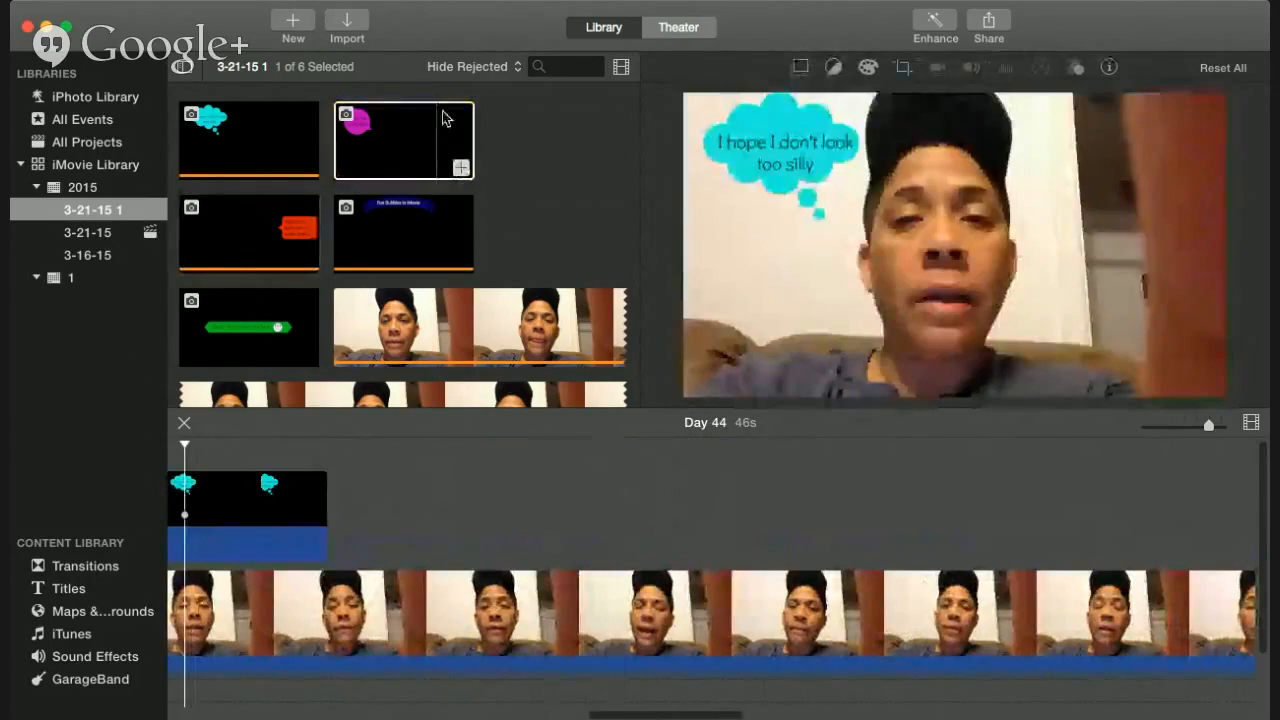
click(427, 147)
drag(427, 147, 886, 508)
scroll(677, 517, right, 10)
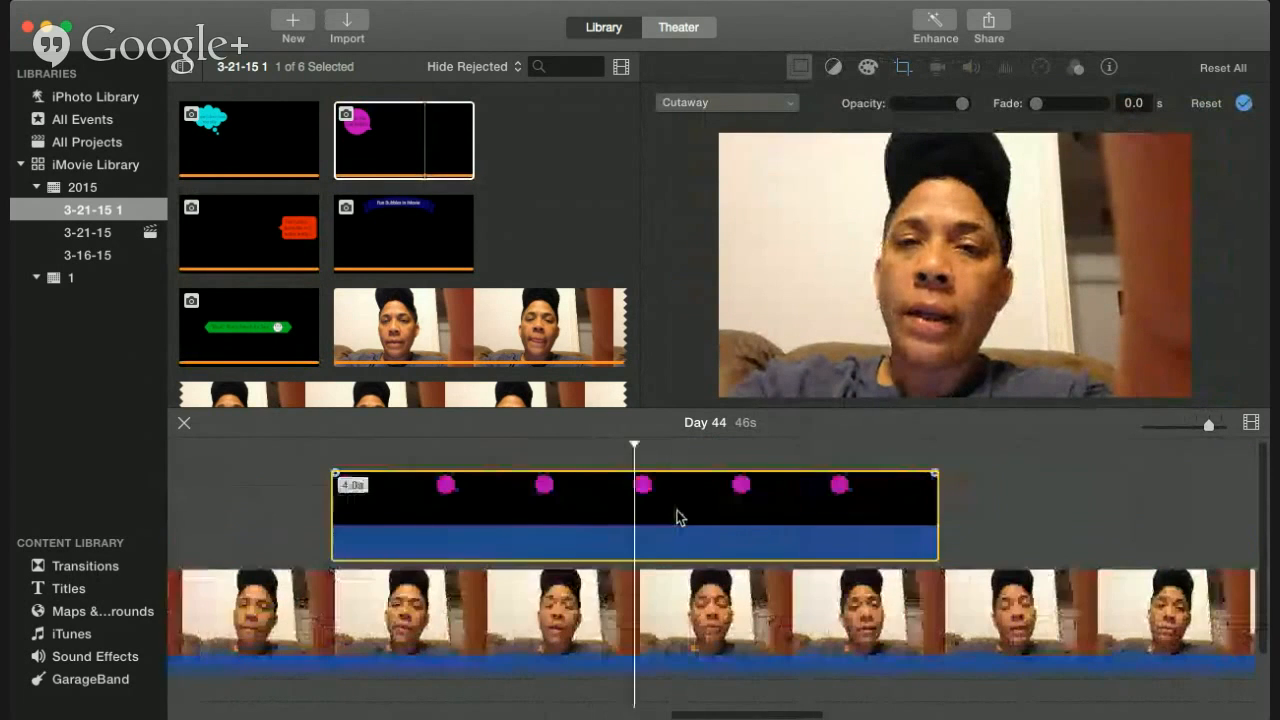
drag(926, 509, 1151, 514)
scroll(1200, 518, right, 5)
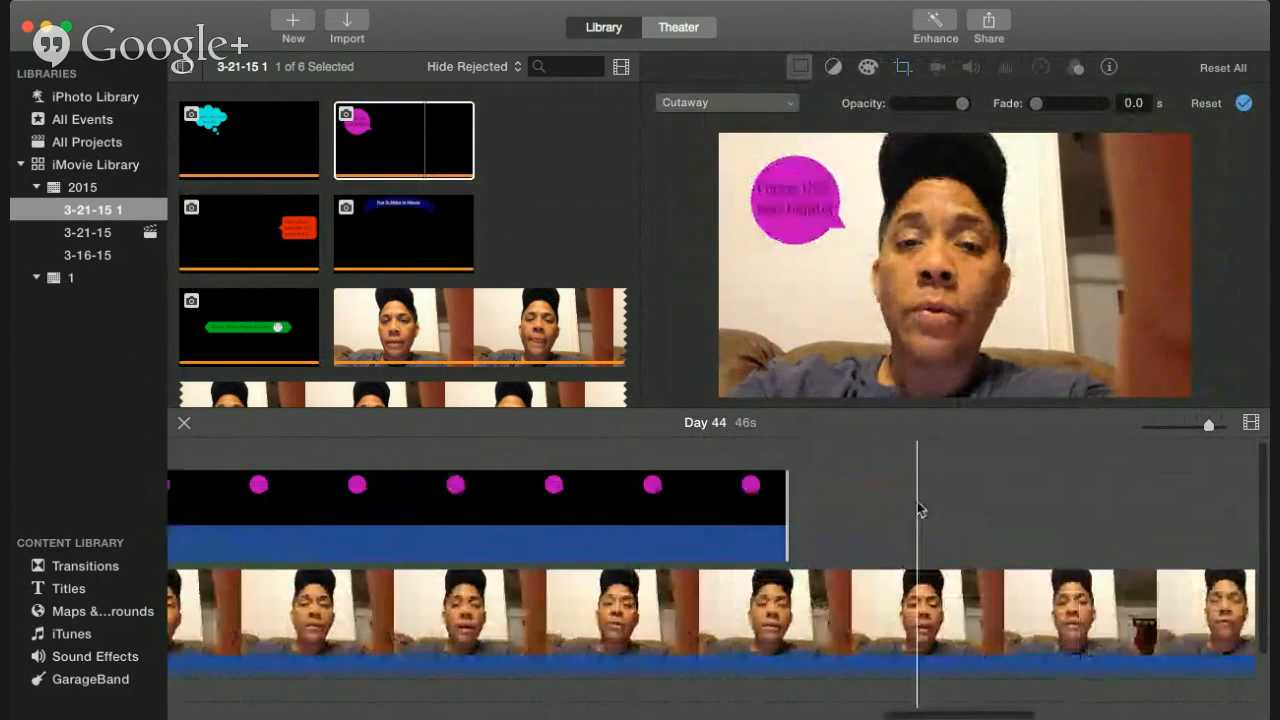
scroll(919, 508, right, 3)
Move the magenta bubble to start about two and a half frame thumbnails before the main clip's end
click(533, 488)
drag(533, 488, 555, 472)
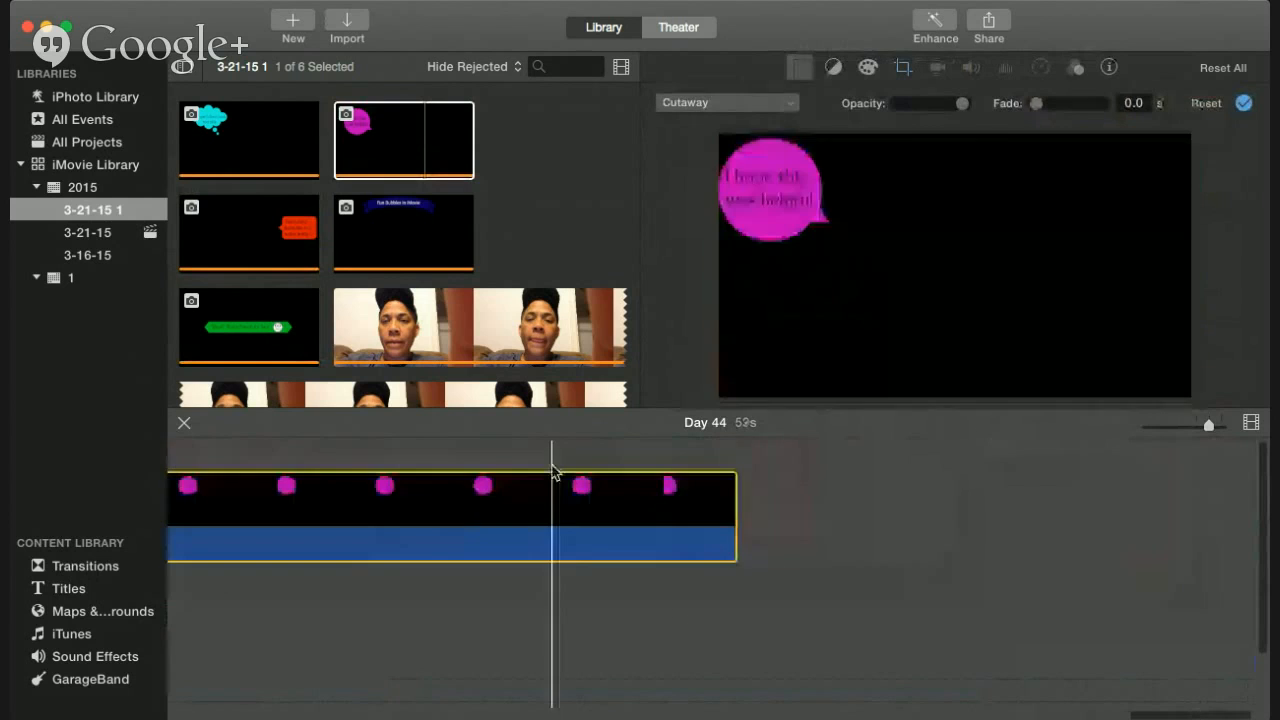
scroll(806, 547, left, 10)
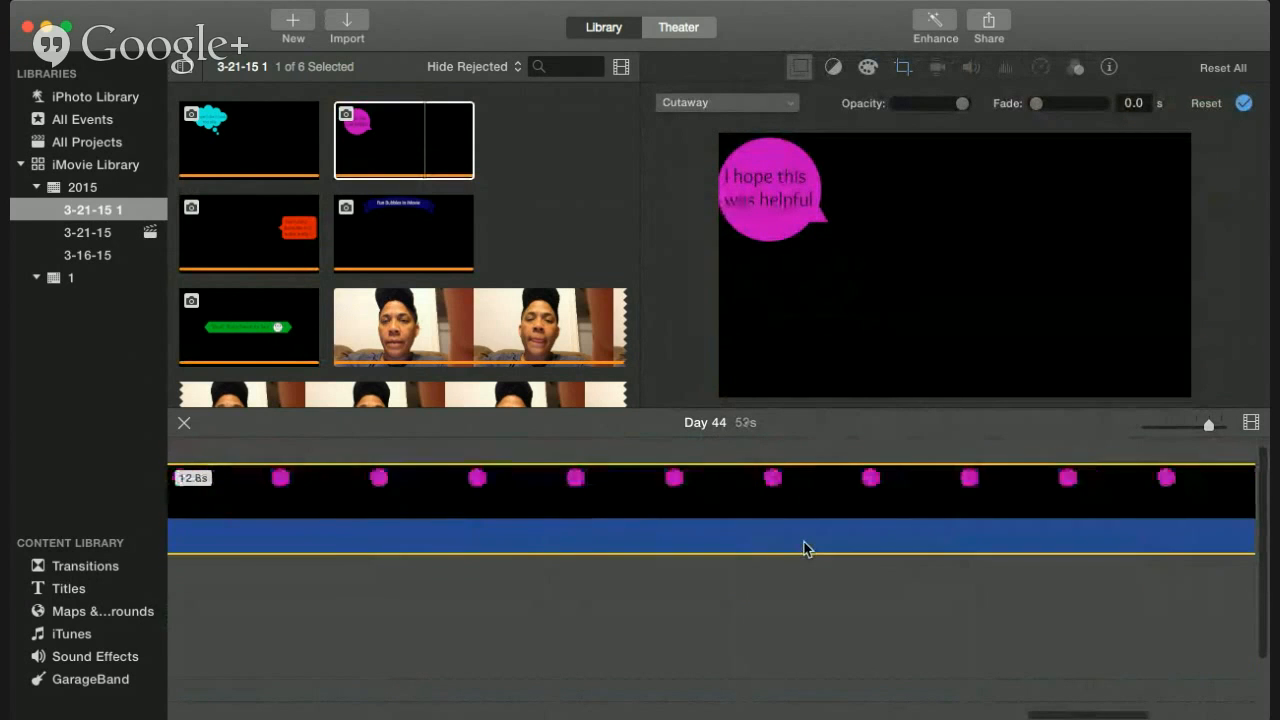
scroll(806, 547, left, 5)
drag(752, 498, 608, 491)
Trim the magenta bubble's end back to the main clip's end and pull its start edge earlier
scroll(529, 543, right, 10)
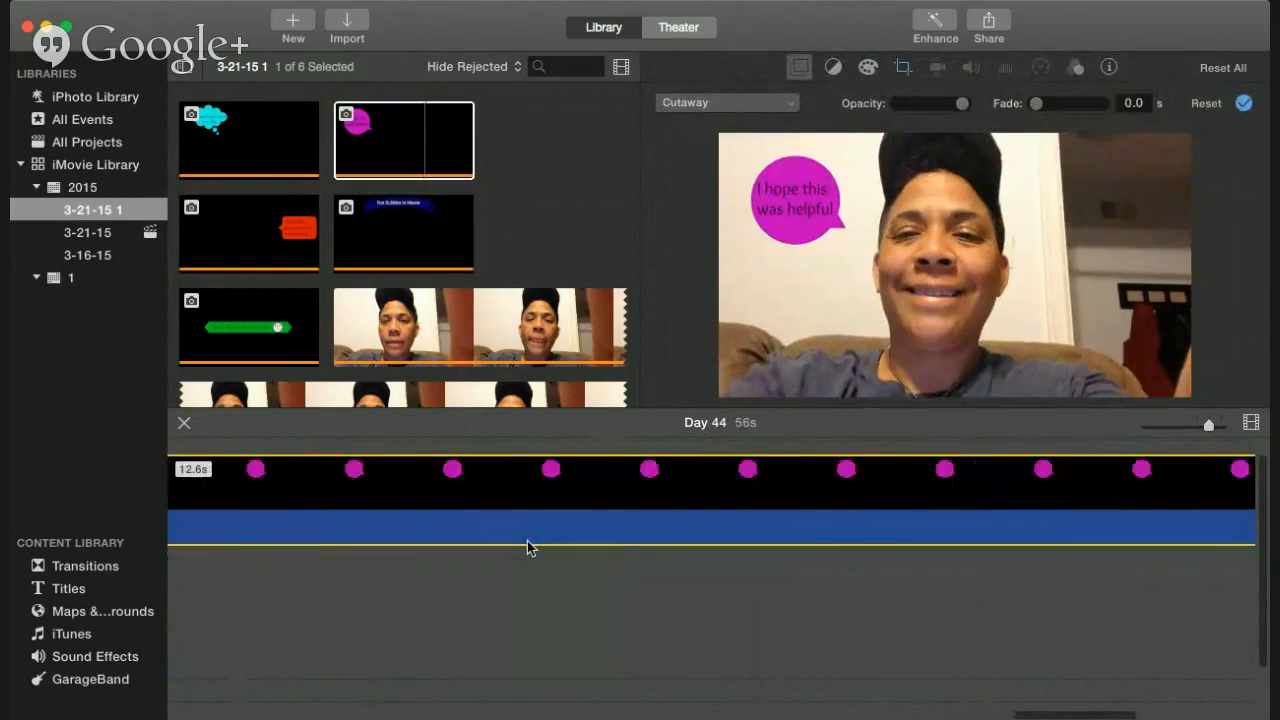
scroll(530, 547, right, 5)
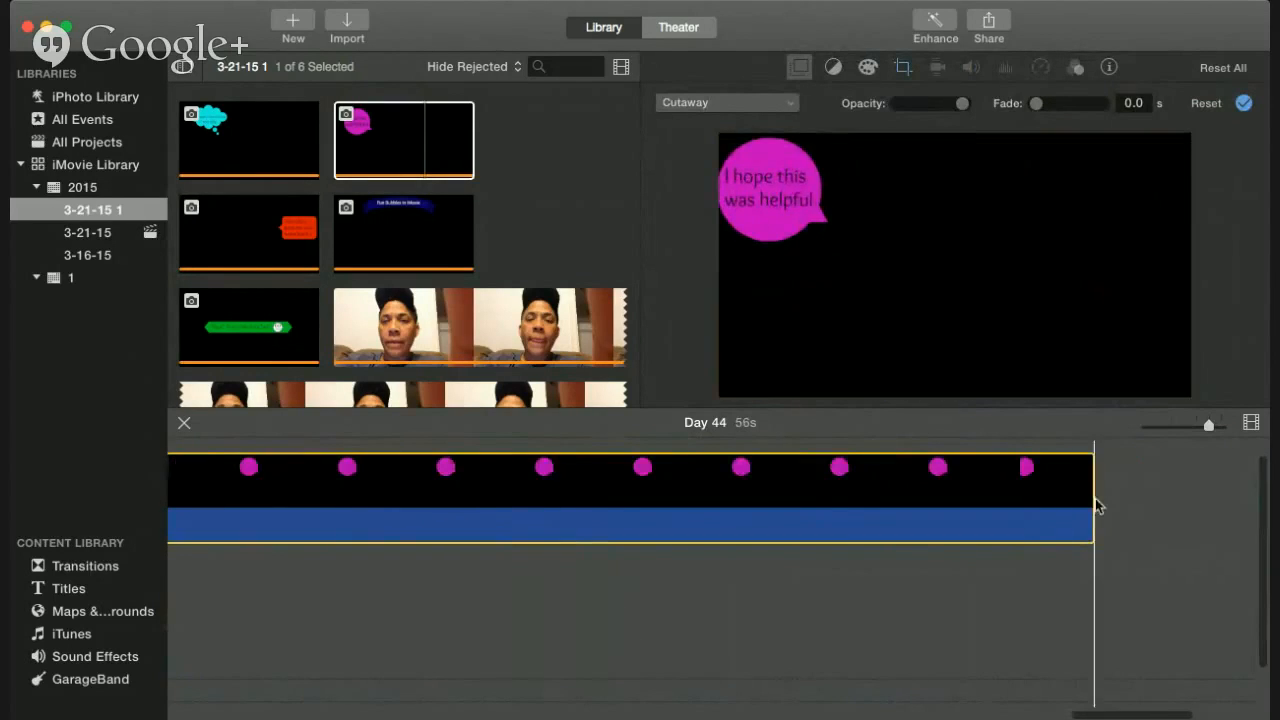
drag(1092, 500, 263, 480)
scroll(615, 521, left, 10)
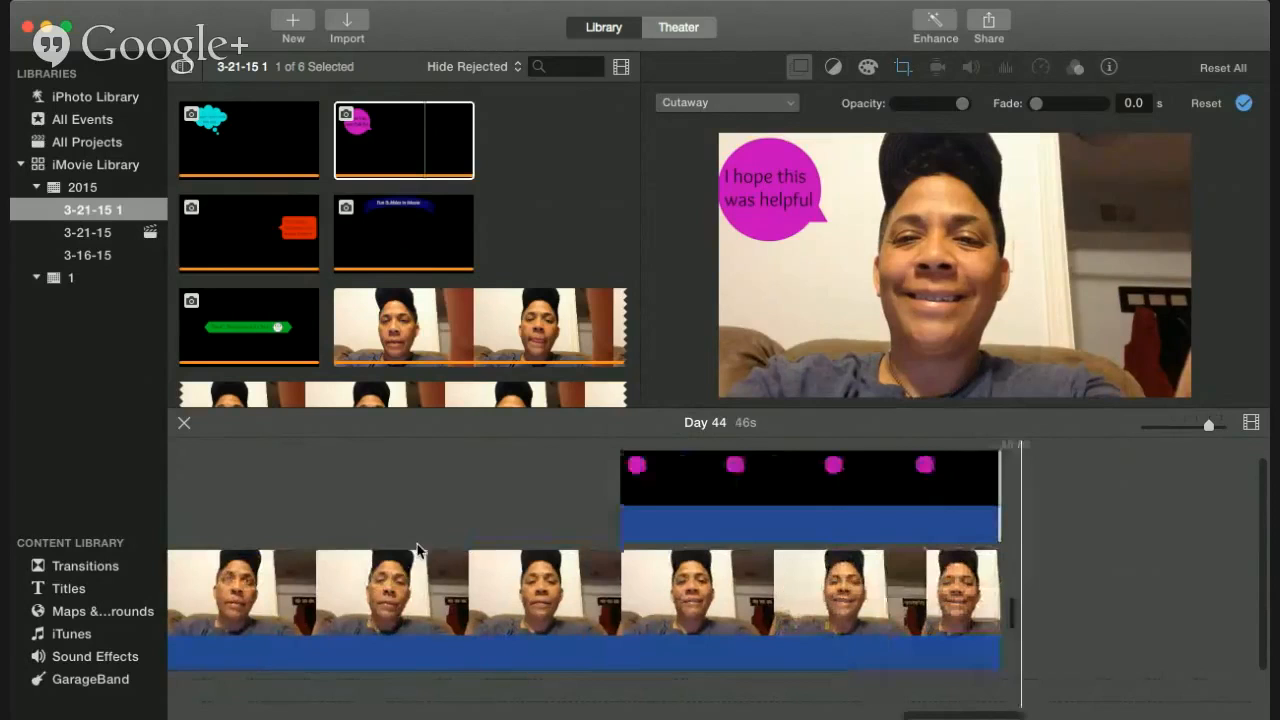
drag(620, 487, 503, 502)
click(681, 508)
key(Delete)
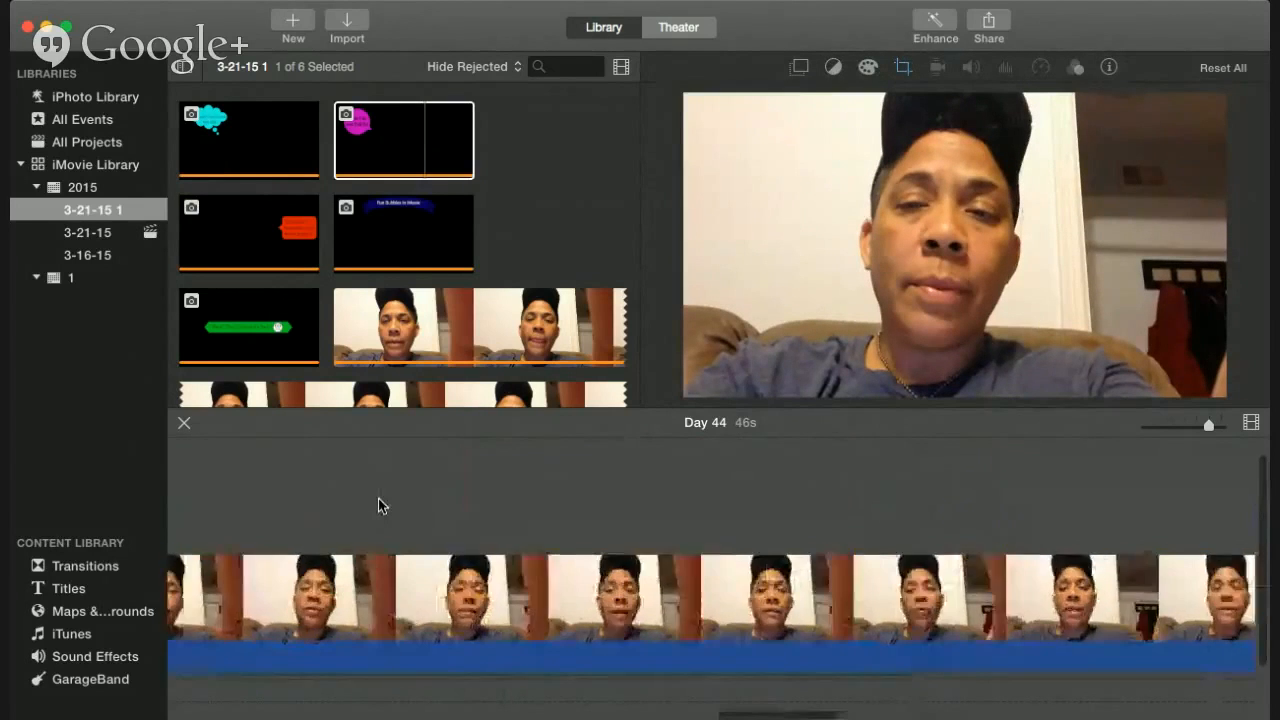
key(super+z)
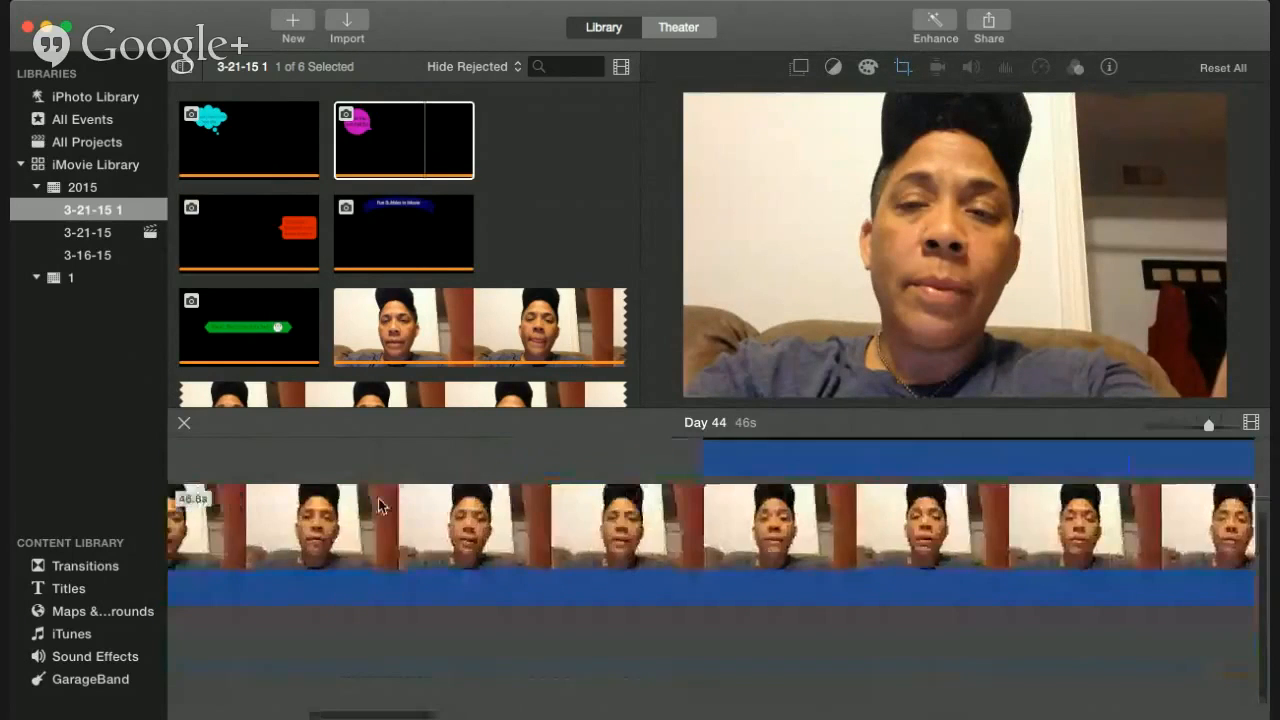
Search the sound effects for "bottle" and add the Bottle Pour effect to the project
click(85, 656)
click(288, 160)
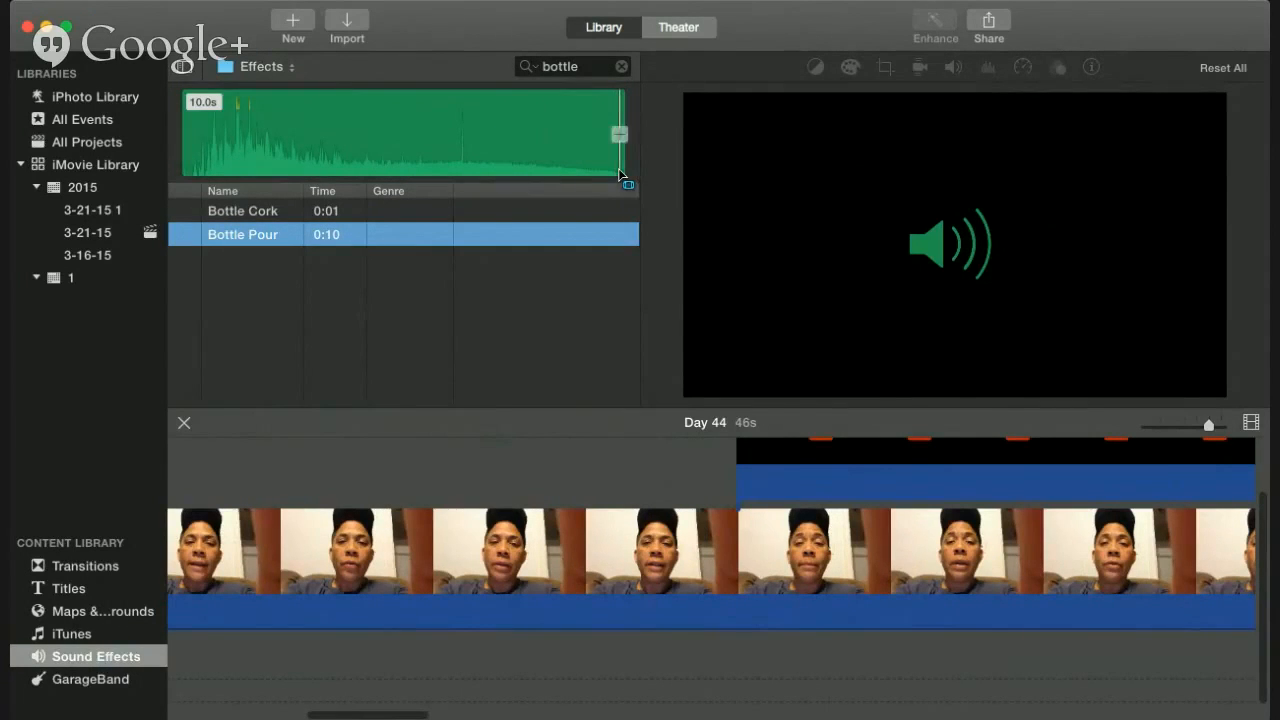
click(620, 134)
Trim the end of the Bottle Pour sound effect to a length of 6.1 s
scroll(300, 600, right, 5)
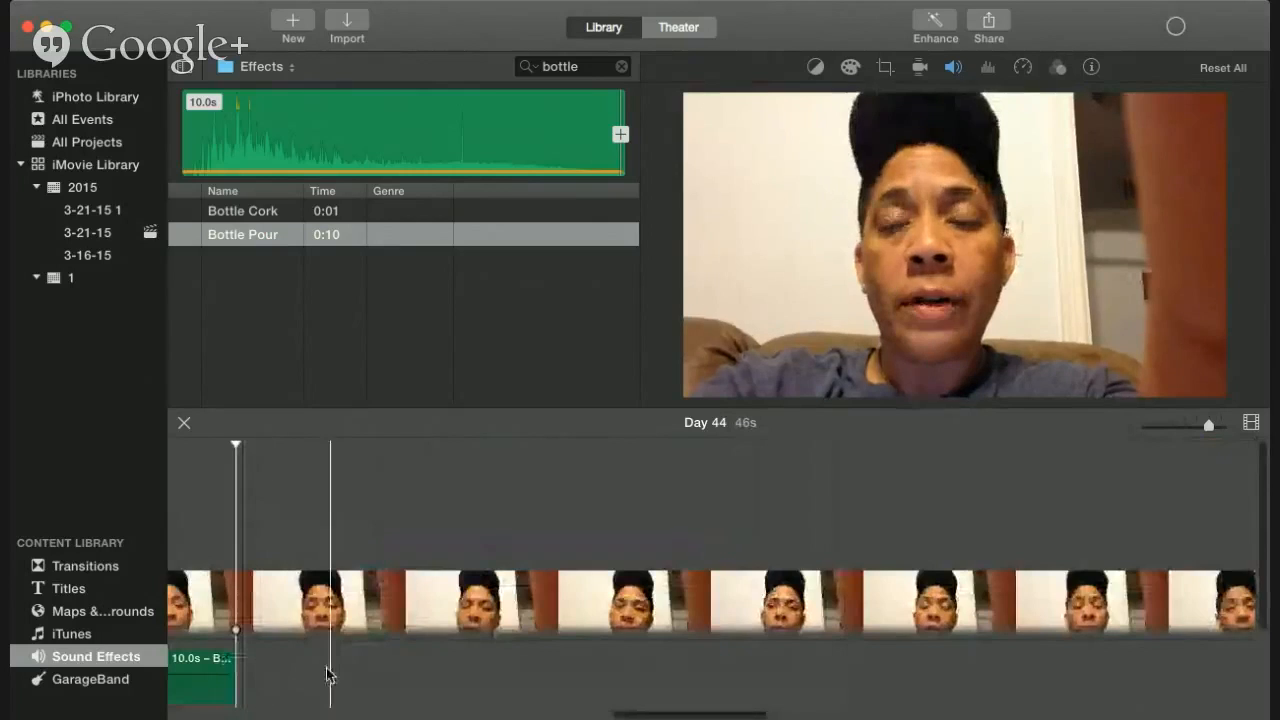
scroll(330, 676, left, 10)
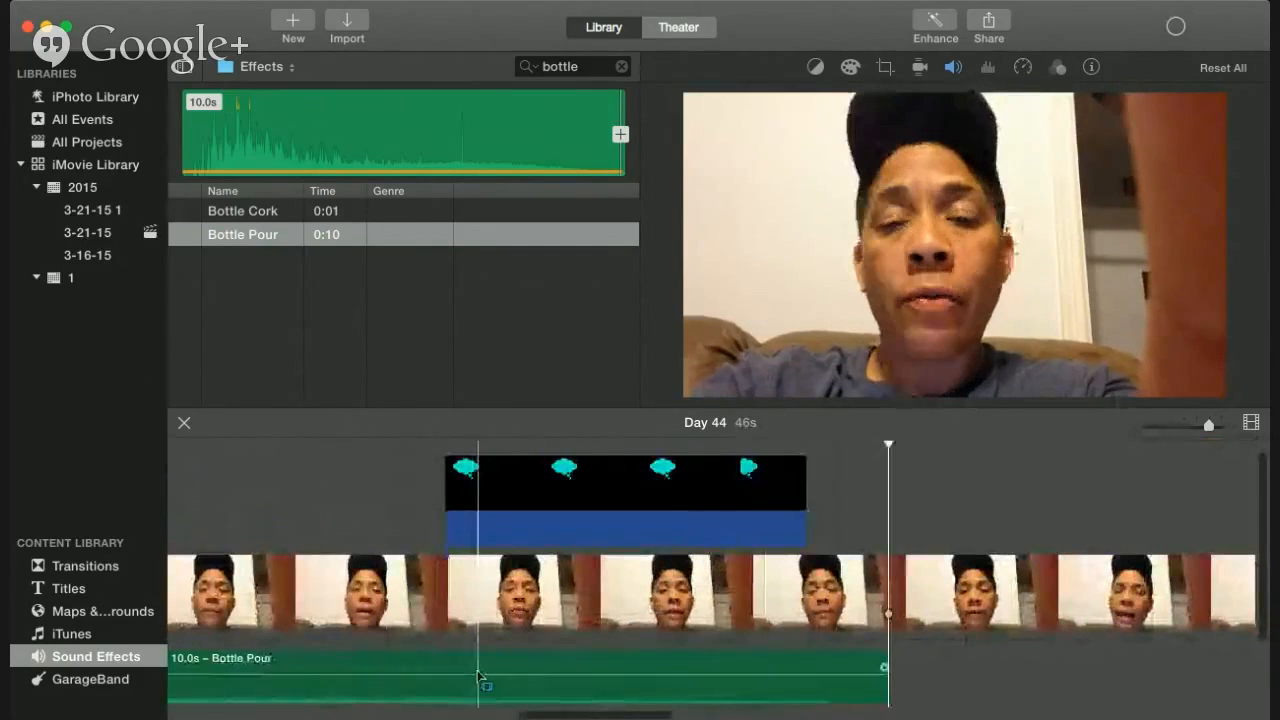
drag(885, 657, 300, 672)
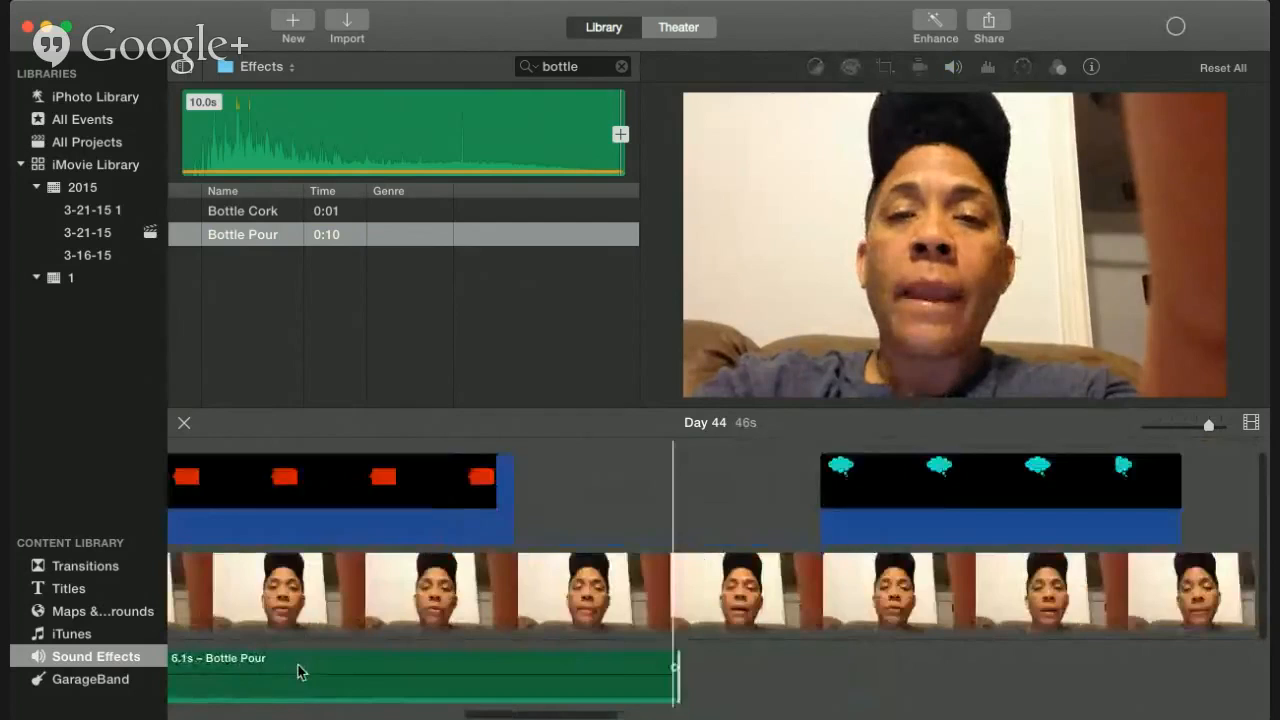
Reposition the Bottle Pour sound effect to start about one frame thumbnail before the cyan bubble
click(256, 668)
drag(451, 666, 832, 554)
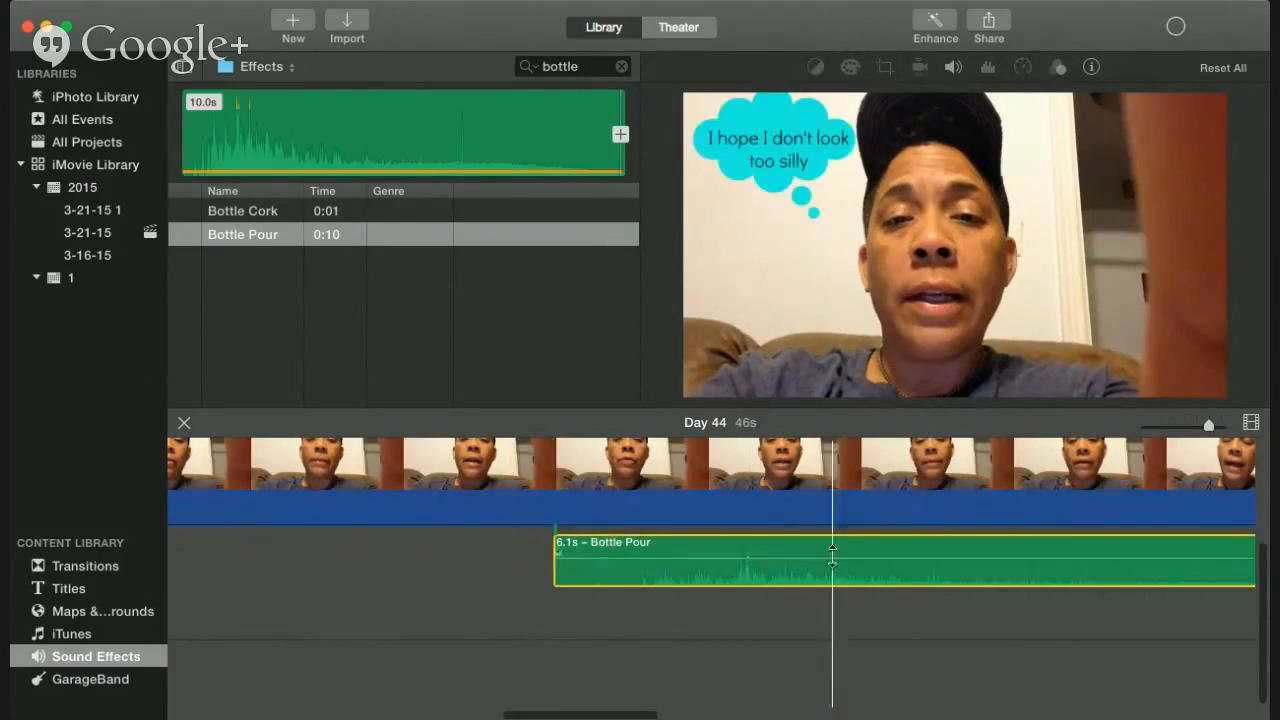
scroll(458, 540, up, 2)
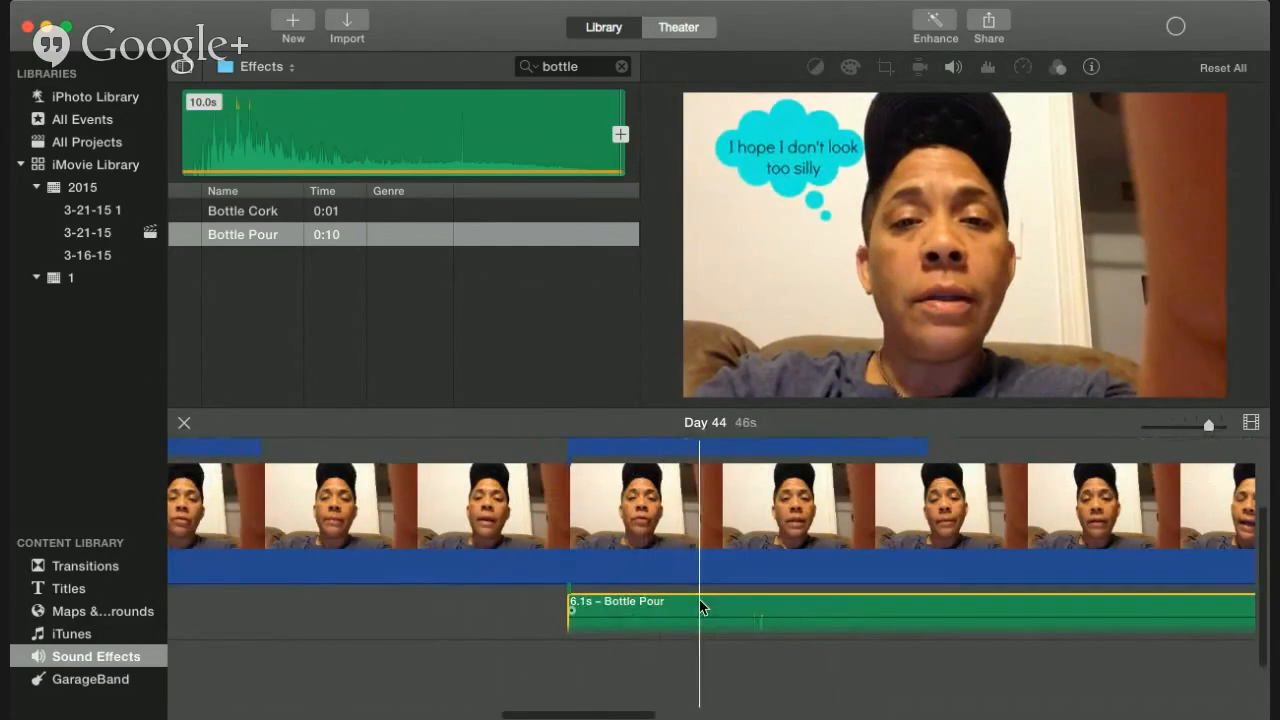
drag(719, 605, 503, 604)
click(645, 603)
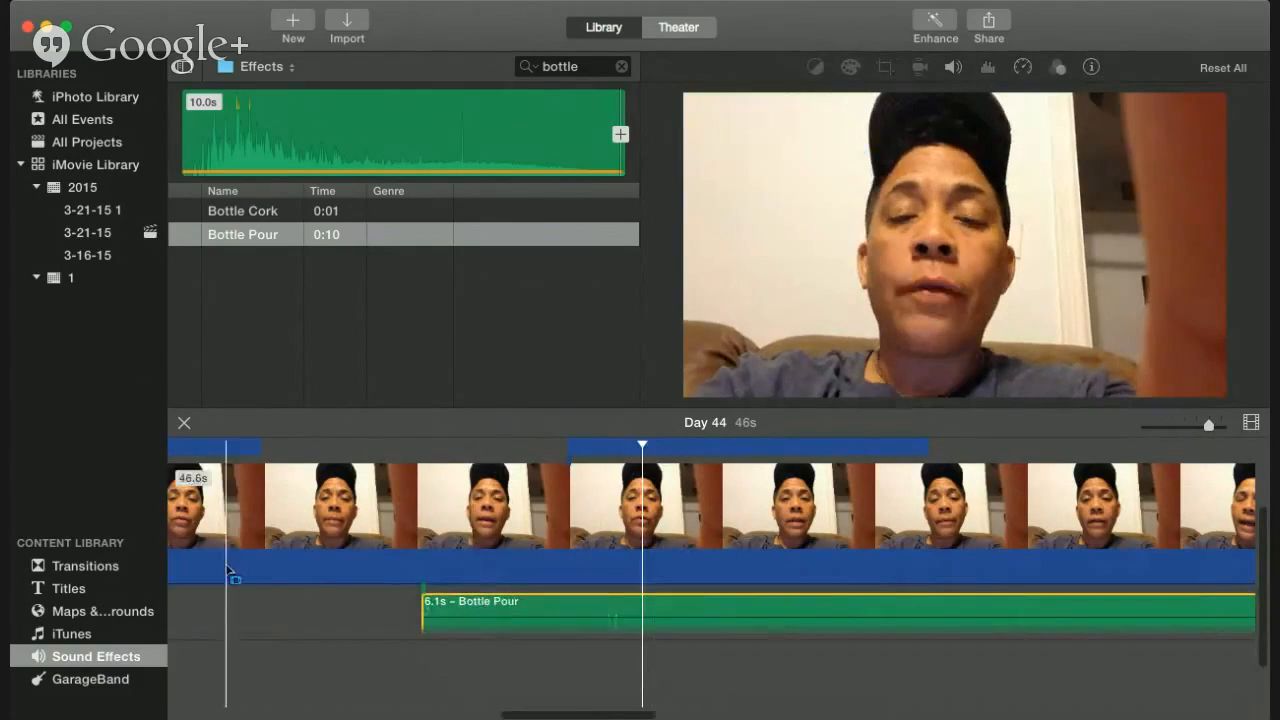
Select the cyan "I hope I don't look too silly" bubble overlay at its end edge
click(280, 566)
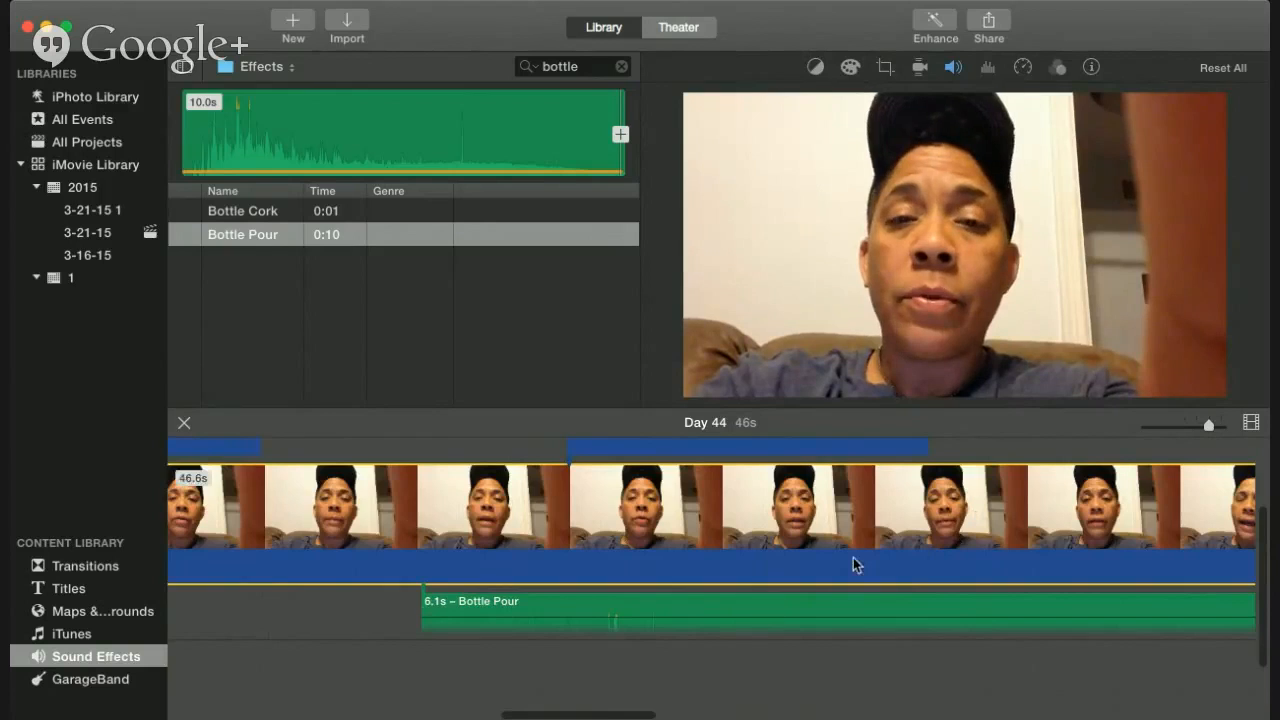
scroll(855, 559, right, 5)
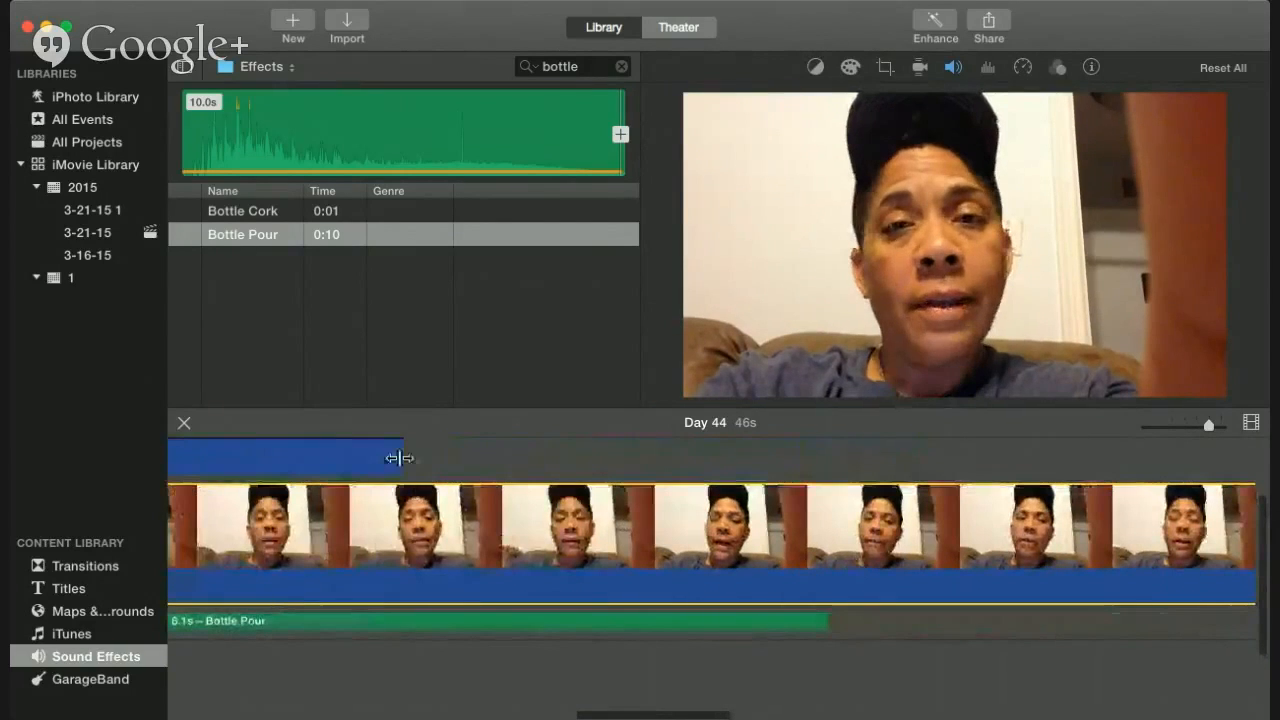
click(398, 459)
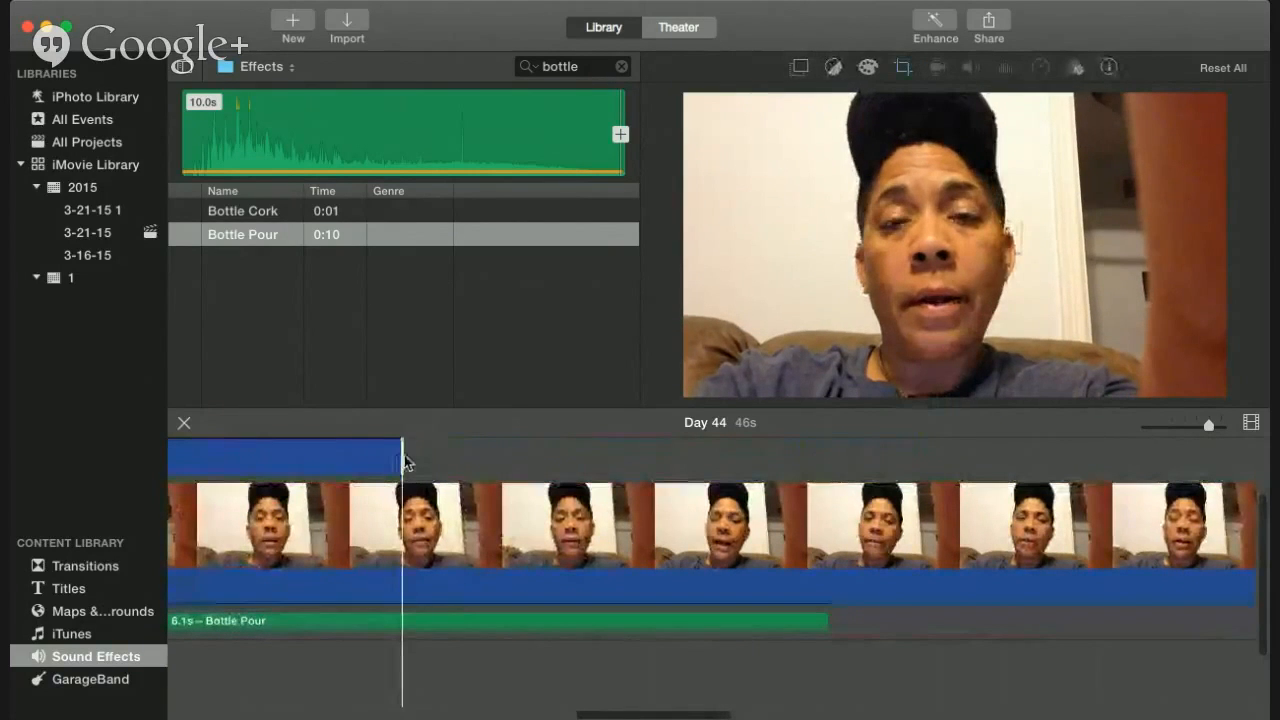
click(398, 462)
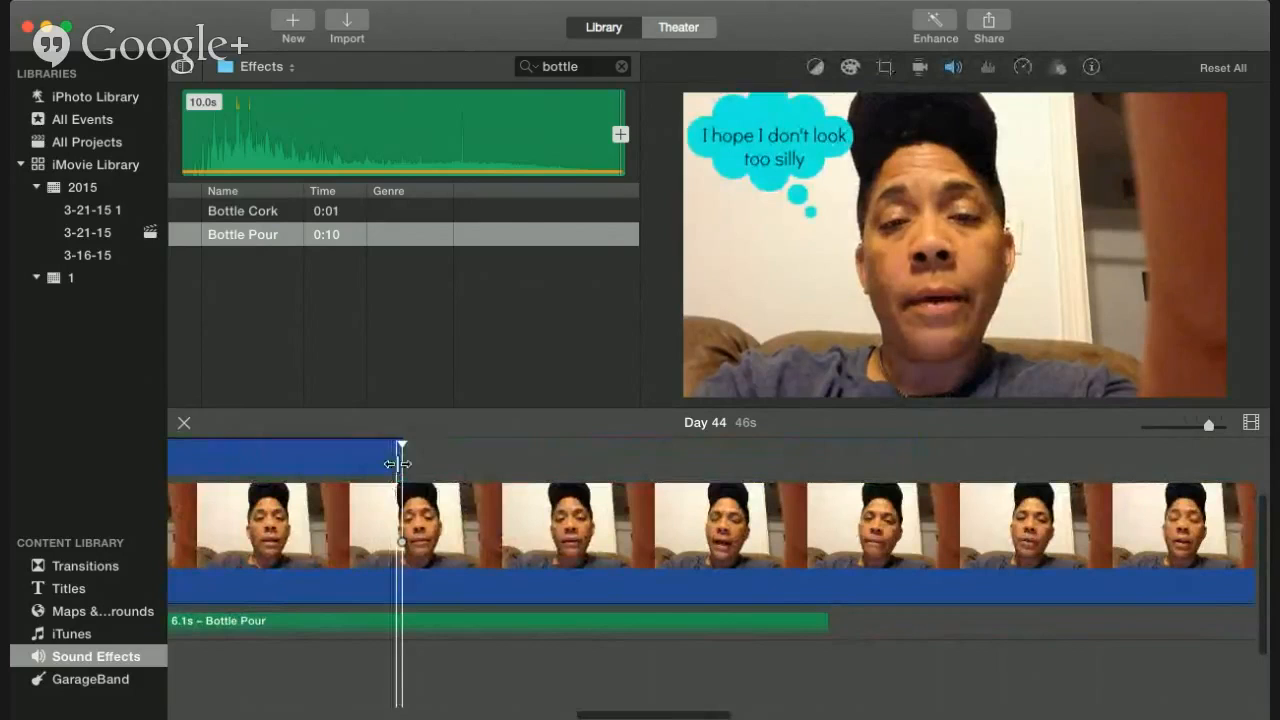
click(400, 462)
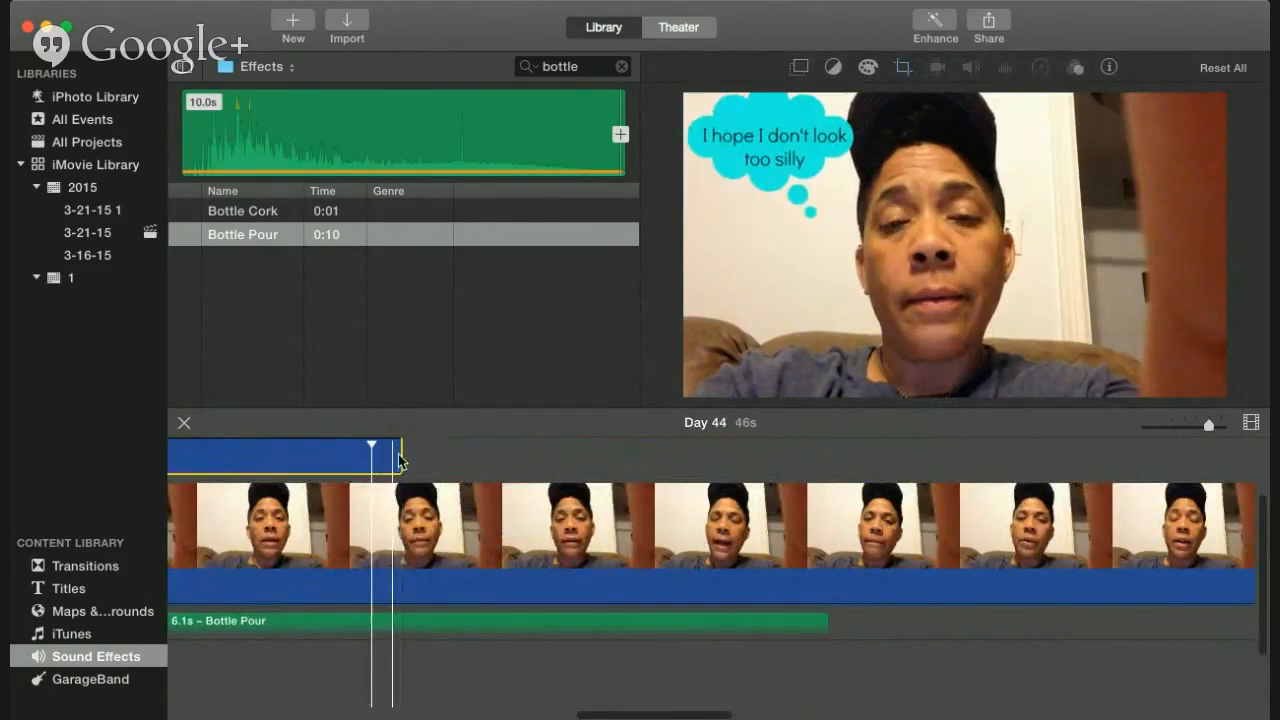